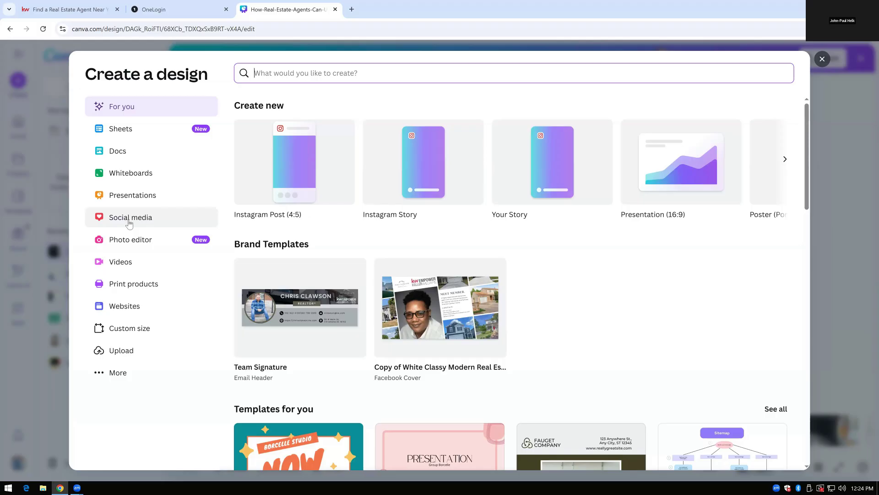
Create a landscape Facebook post and apply the red "Sold for $800,000" template found by searching for "just sold real estate"
{"action": "left_click", "coordinate": [128, 222]}
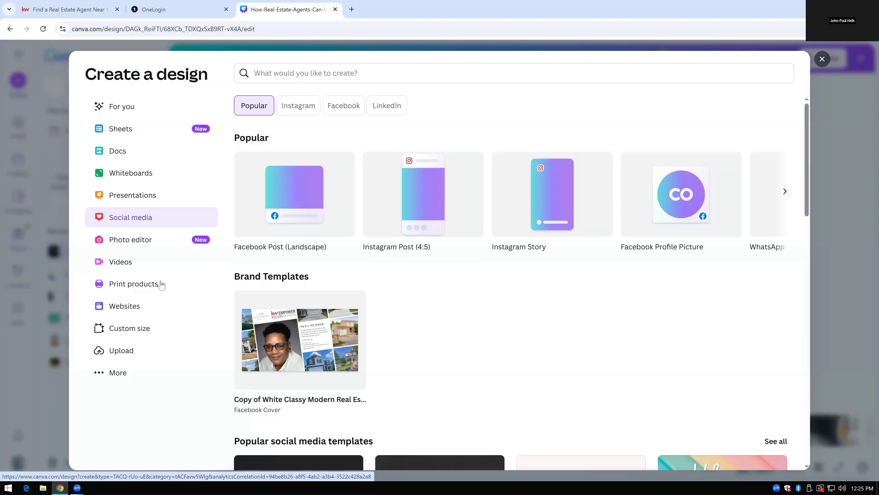
{"action": "left_click", "coordinate": [316, 181]}
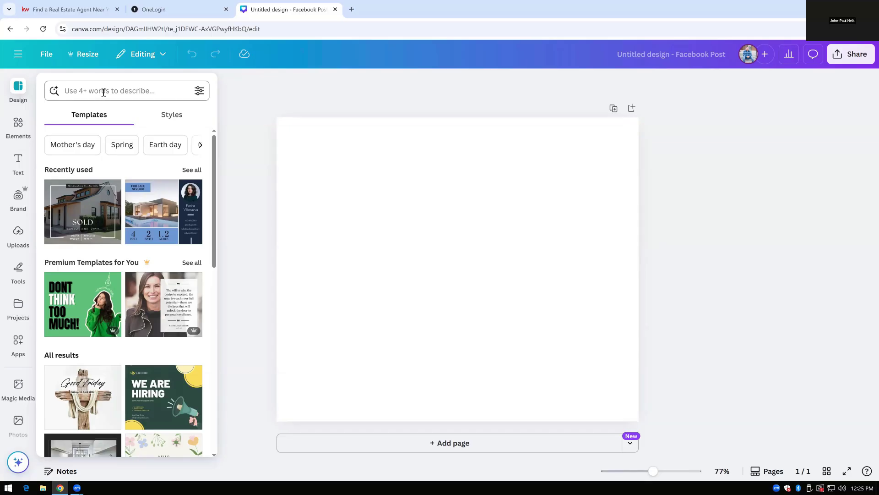
{"action": "left_click", "coordinate": [104, 93]}
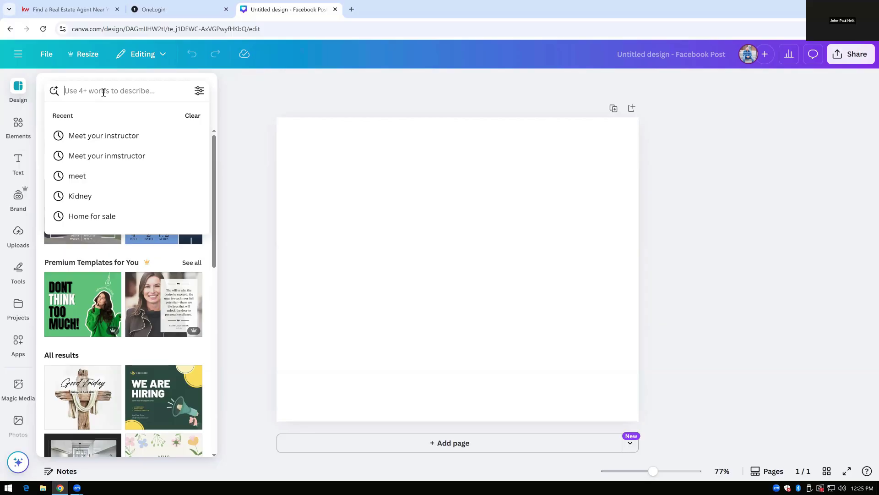
{"action": "type", "text": "just"}
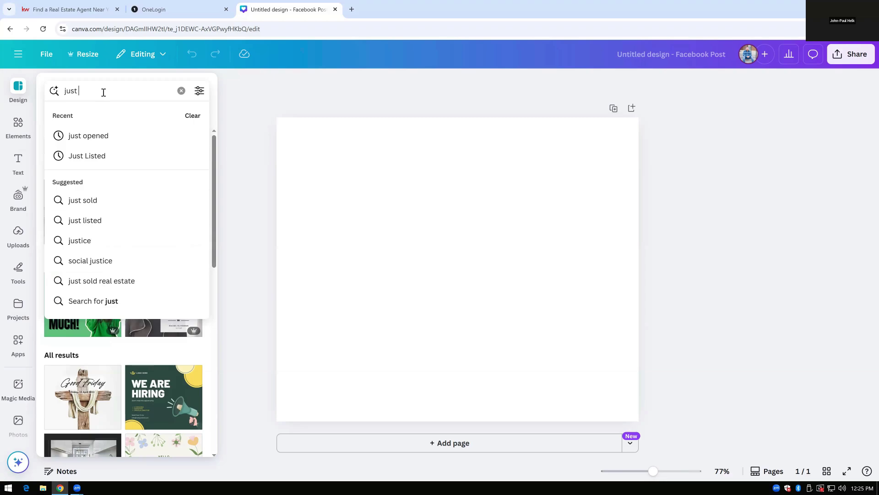
{"action": "type", "text": " sold"}
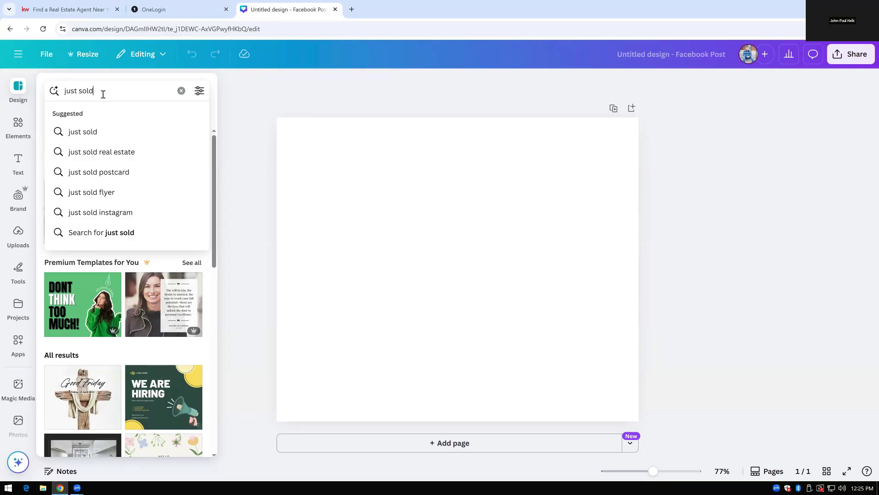
{"action": "left_click", "coordinate": [96, 153]}
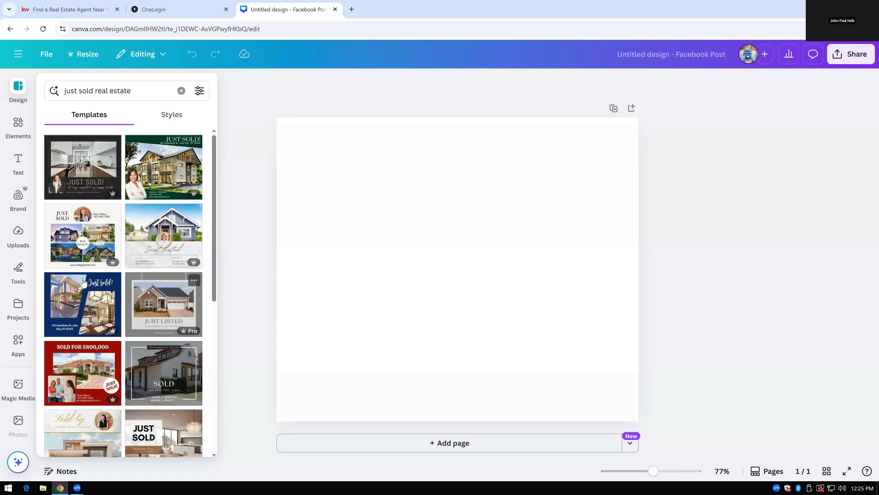
{"action": "left_click", "coordinate": [85, 372]}
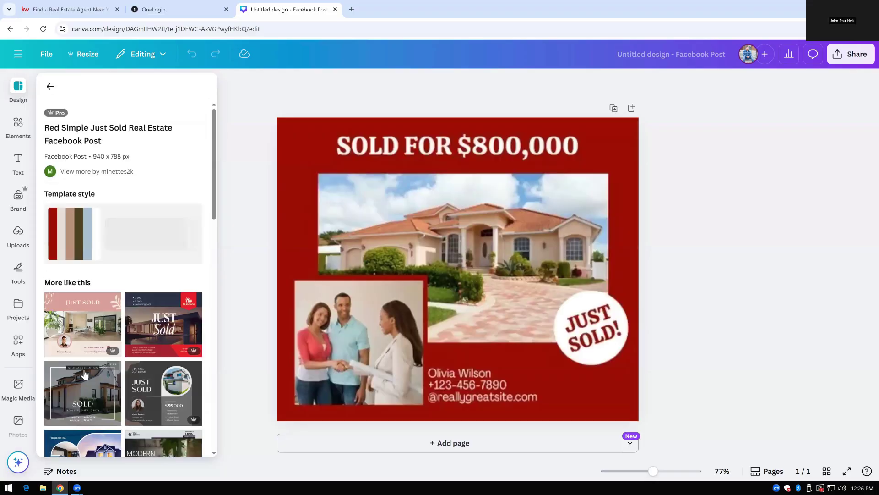
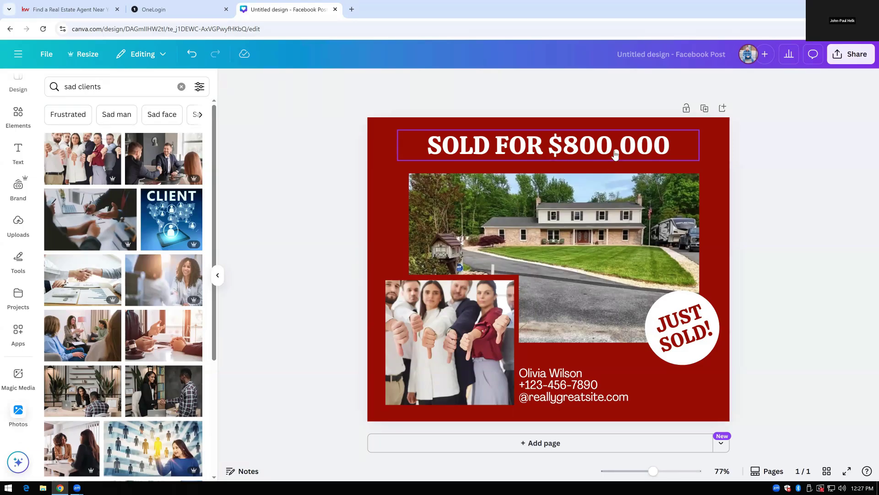
Change the "SOLD FOR $800,000" headline to the Shrikhand font and increase its size to 50.6
{"action": "left_click", "coordinate": [615, 154]}
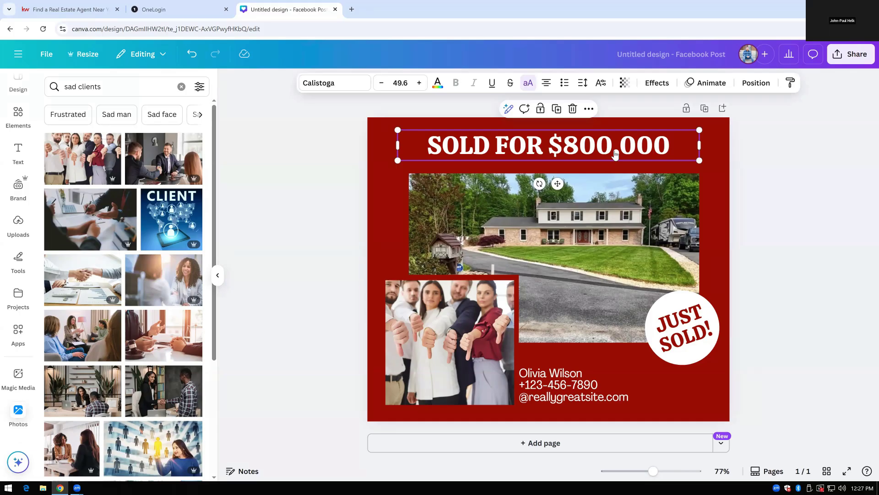
{"action": "left_click", "coordinate": [362, 85]}
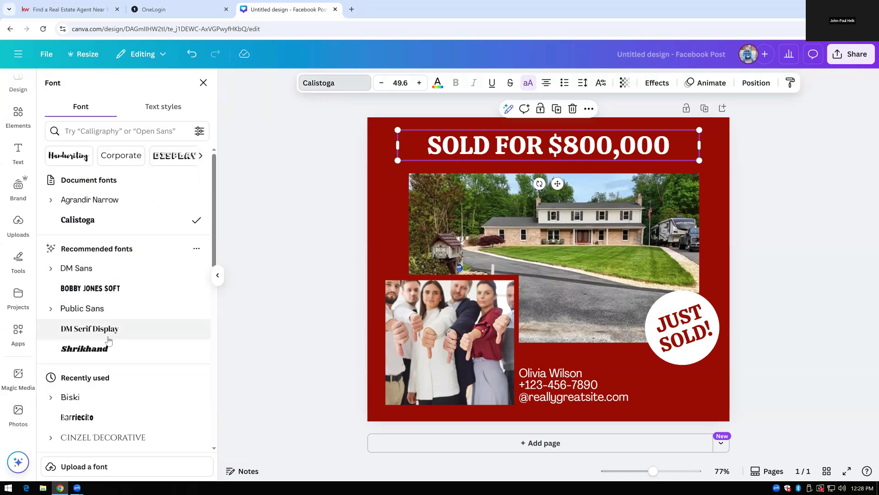
{"action": "left_click", "coordinate": [106, 352]}
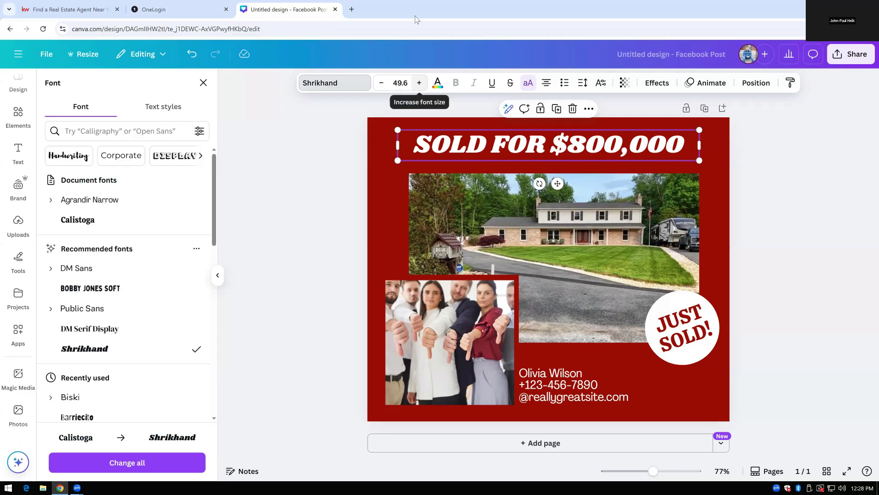
{"action": "left_click", "coordinate": [418, 84]}
{"action": "key", "text": "Escape"}
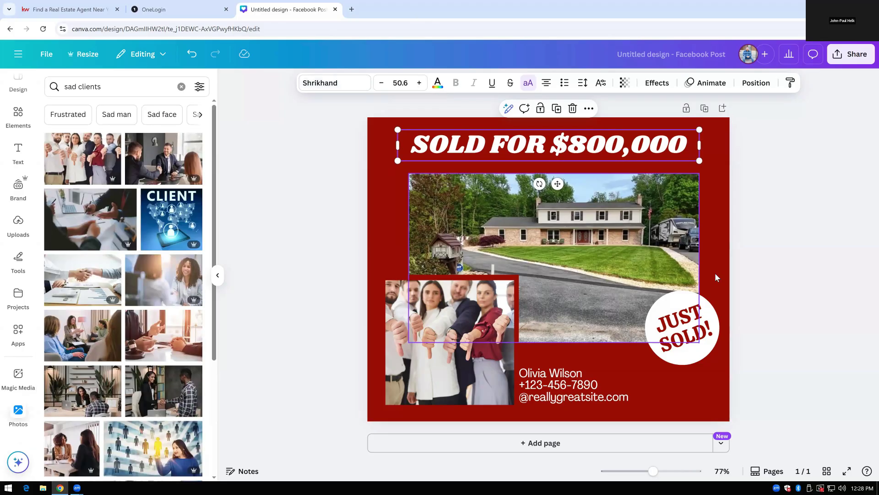
Resize the white circle behind the "JUST SOLD!" text to about 211 × 202 px and send it backward behind the house photo
{"action": "left_click", "coordinate": [689, 304]}
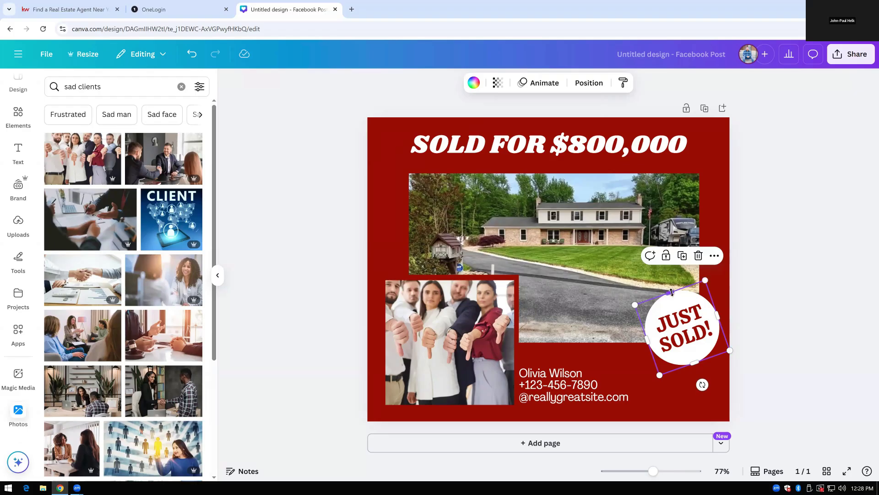
{"action": "mouse_move", "coordinate": [672, 292]}
{"action": "left_mouse_down"}
{"action": "mouse_move", "coordinate": [674, 302]}
{"action": "mouse_move", "coordinate": [672, 295]}
{"action": "left_mouse_up"}
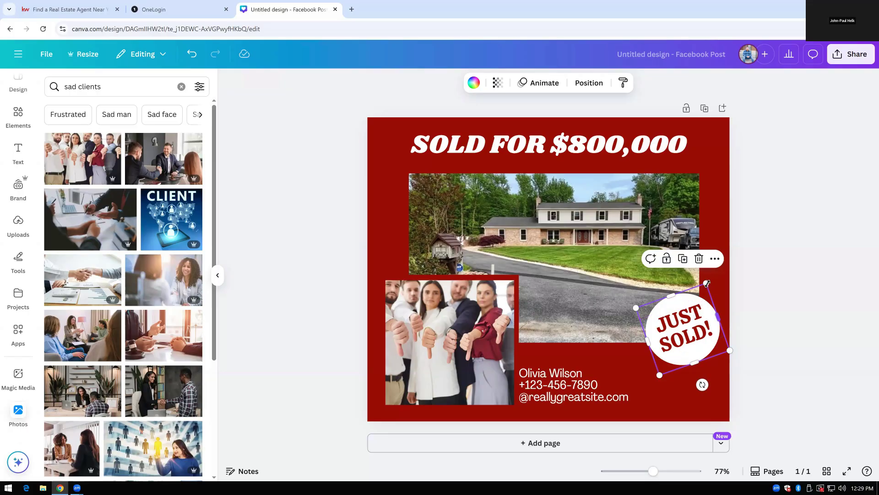
{"action": "mouse_move", "coordinate": [707, 284]}
{"action": "left_mouse_down"}
{"action": "mouse_move", "coordinate": [820, 164]}
{"action": "mouse_move", "coordinate": [710, 277]}
{"action": "left_mouse_up"}
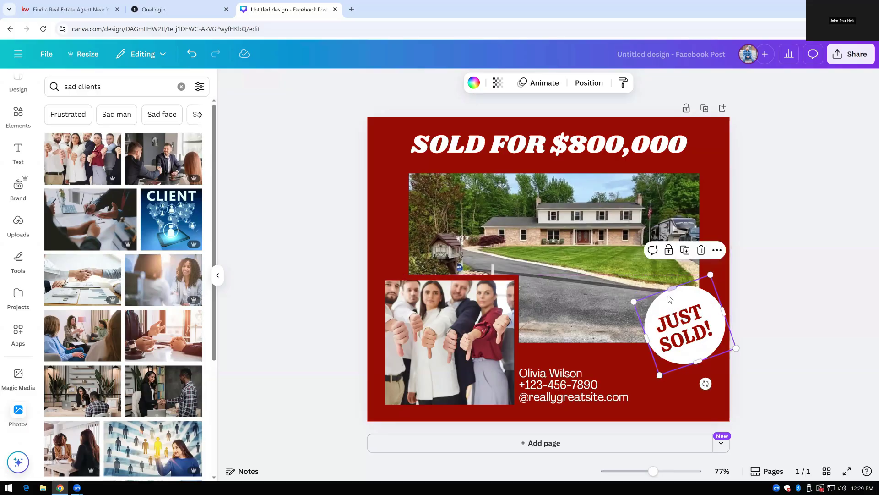
{"action": "mouse_move", "coordinate": [672, 300]}
{"action": "left_mouse_down"}
{"action": "mouse_move", "coordinate": [573, 363]}
{"action": "mouse_move", "coordinate": [689, 318]}
{"action": "mouse_move", "coordinate": [673, 294]}
{"action": "mouse_move", "coordinate": [668, 301]}
{"action": "left_mouse_up"}
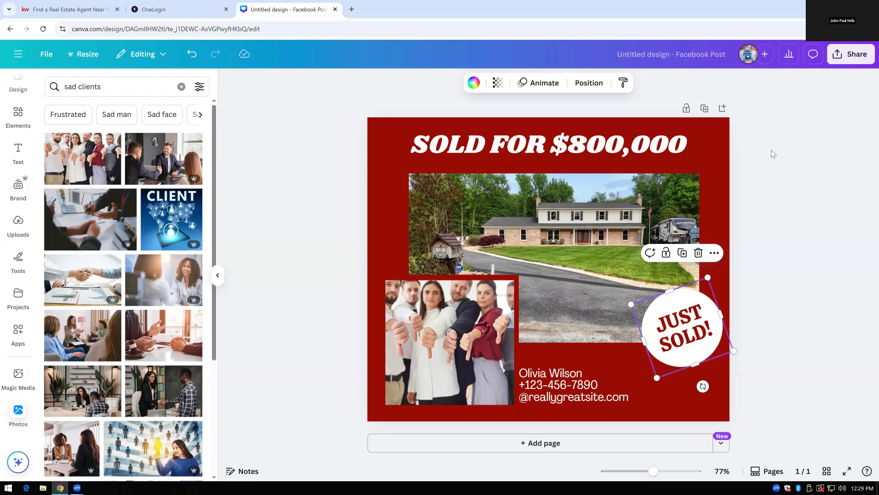
{"action": "left_click", "coordinate": [589, 85]}
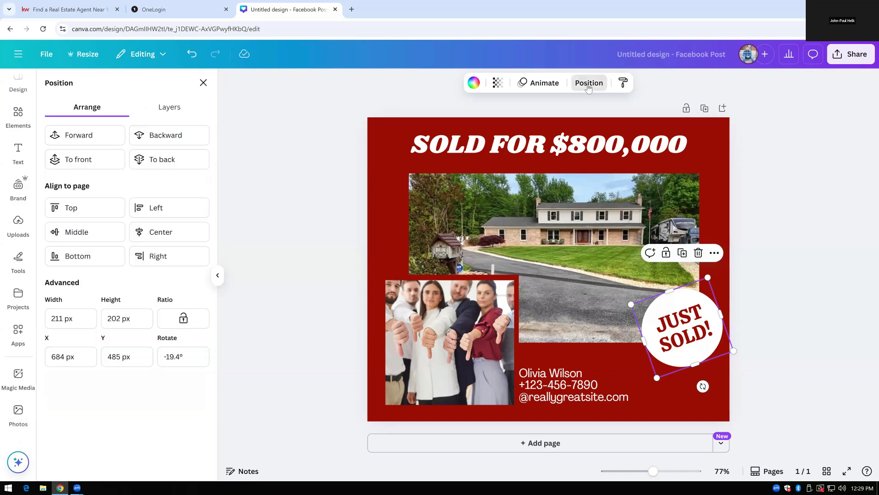
{"action": "left_click", "coordinate": [154, 145]}
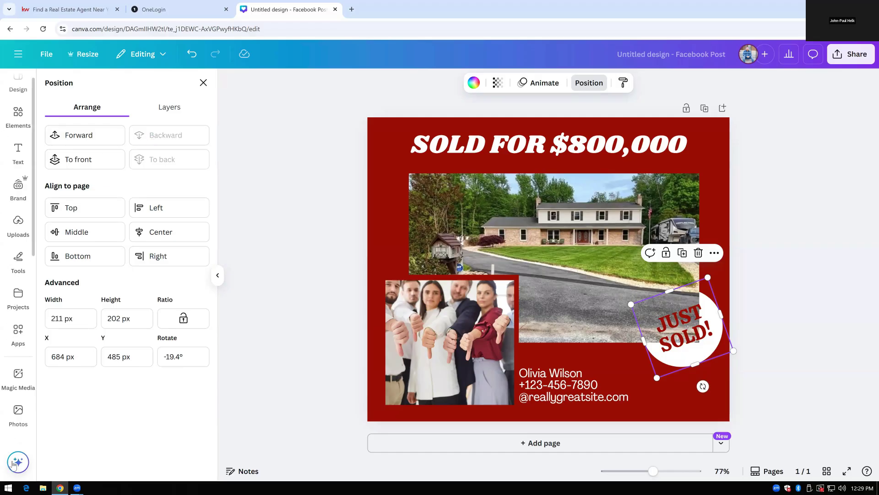
Fill the page with the trending pink-and-blue gradient photo and send it backward until it sits behind the house photo
{"action": "left_click", "coordinate": [19, 411]}
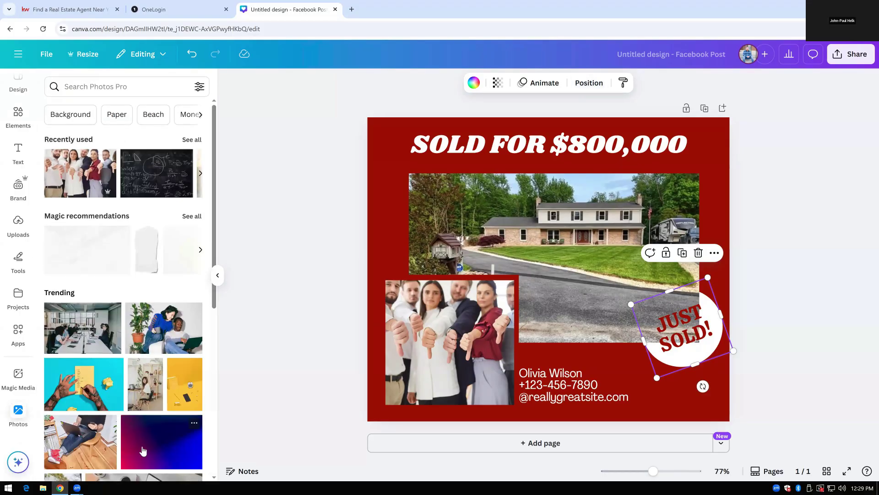
{"action": "left_click_drag", "start_coordinate": [143, 451], "coordinate": [385, 253]}
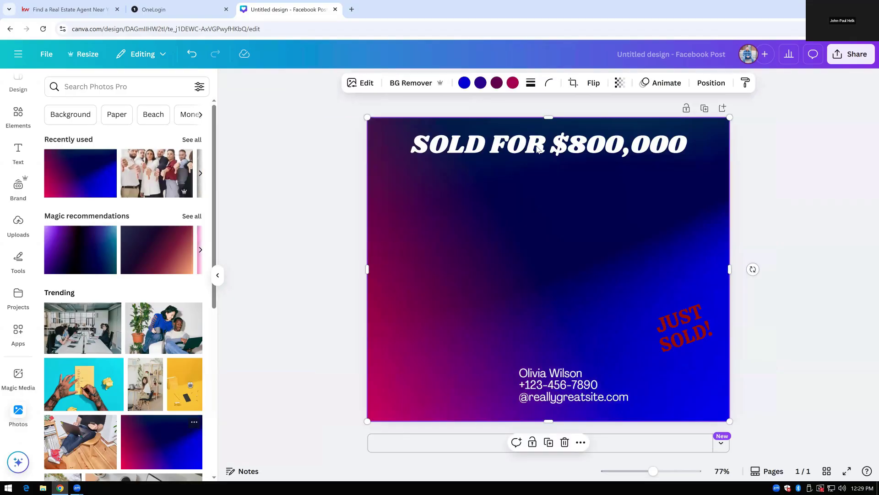
{"action": "left_click", "coordinate": [708, 90]}
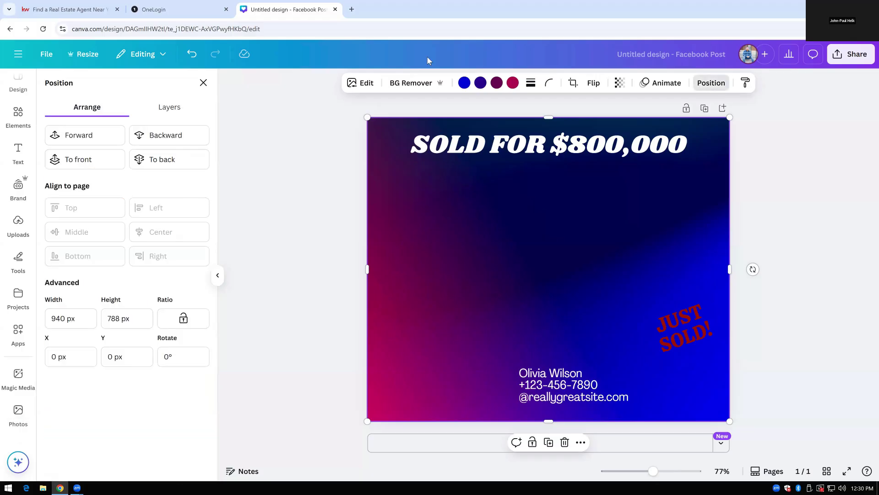
{"action": "left_click", "coordinate": [157, 133]}
{"action": "left_click", "coordinate": [156, 134]}
{"action": "left_click", "coordinate": [156, 133]}
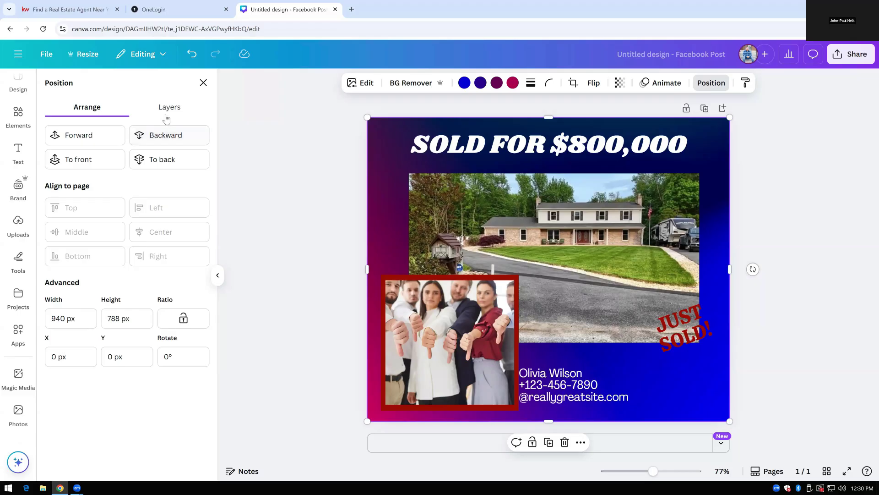
{"action": "left_click", "coordinate": [168, 114]}
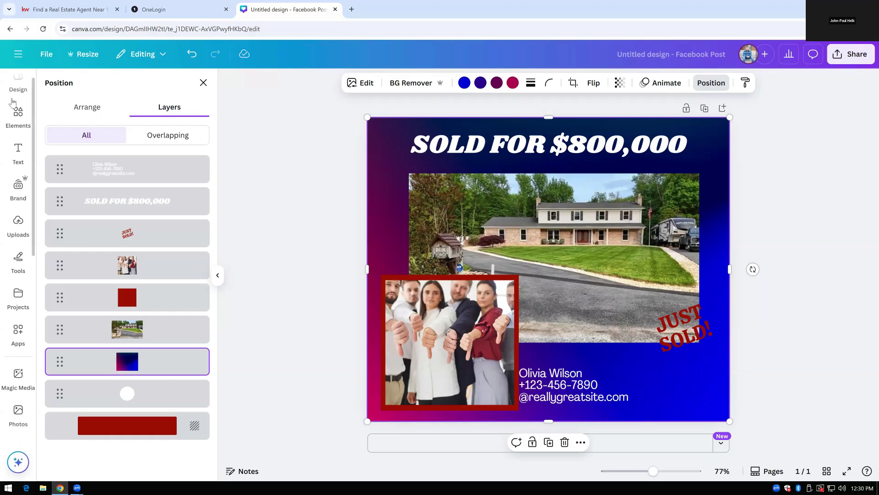
{"action": "left_click", "coordinate": [76, 108]}
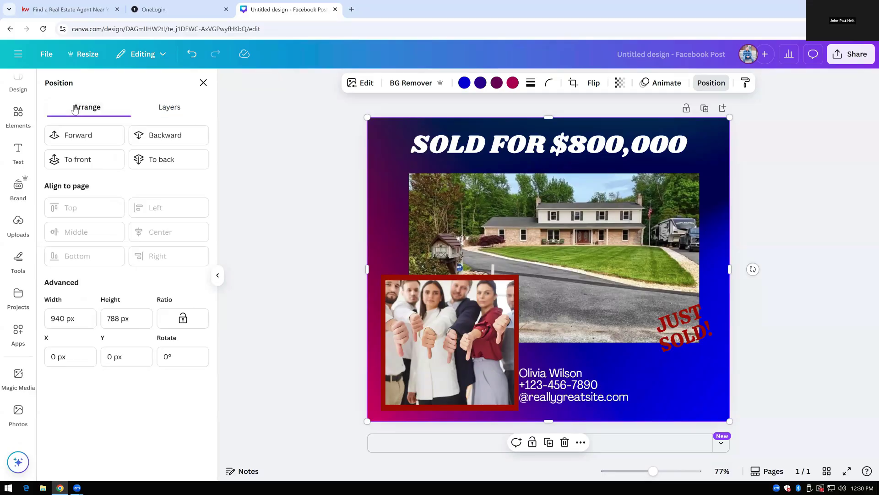
Place the looping black arrow graphic, found by searching elements for "arrow animated", over the house photo and set its transparency to 47
{"action": "left_click", "coordinate": [14, 120]}
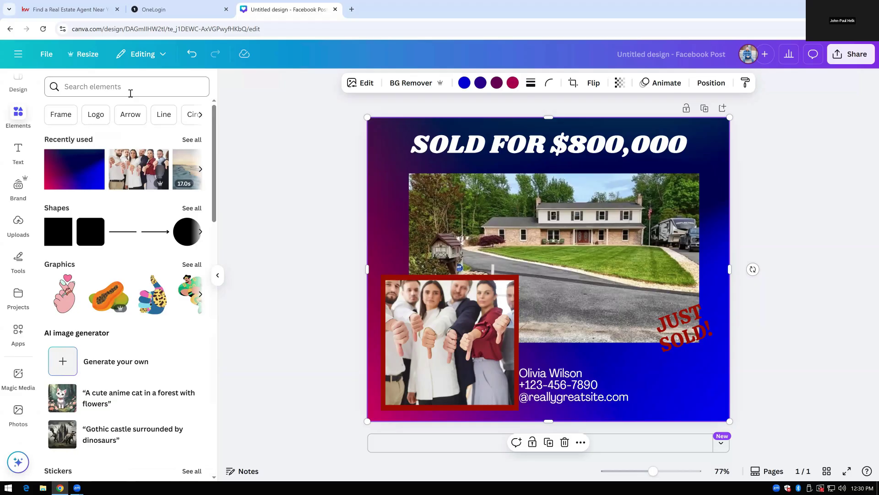
{"action": "left_click", "coordinate": [130, 93]}
{"action": "type", "text": "arrow anima"}
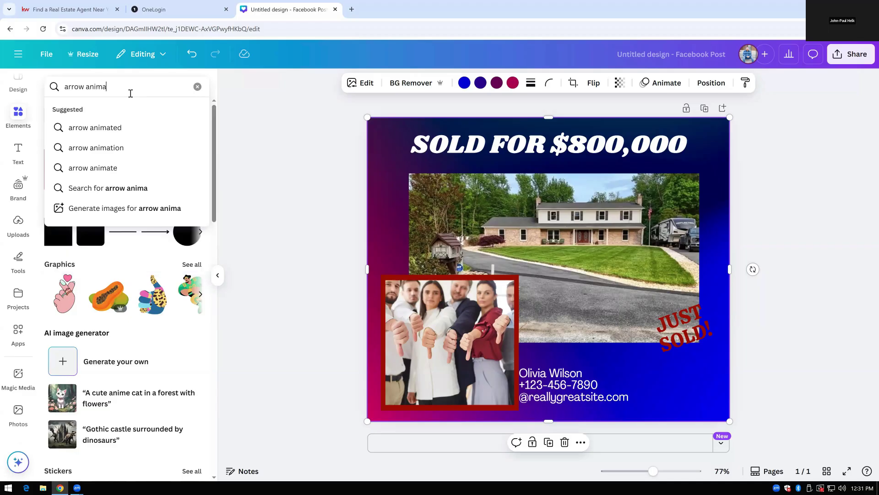
{"action": "type", "text": "ted"}
{"action": "key", "text": "Return"}
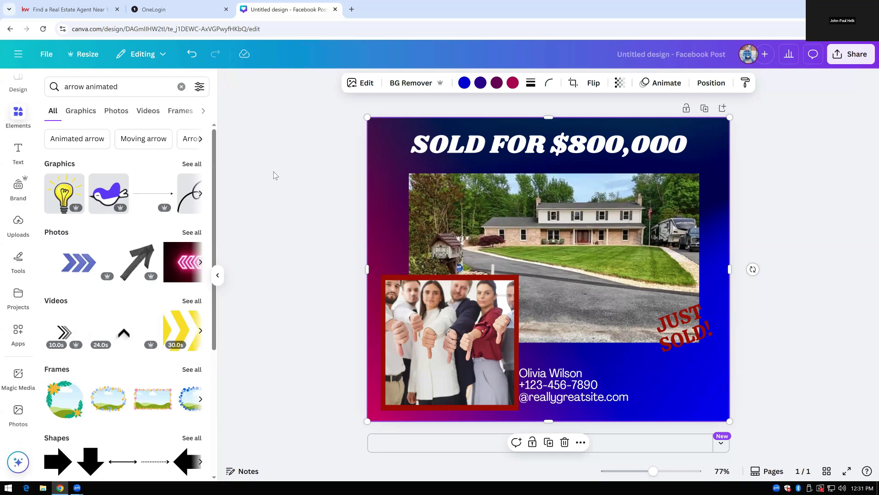
{"action": "left_click", "coordinate": [196, 191]}
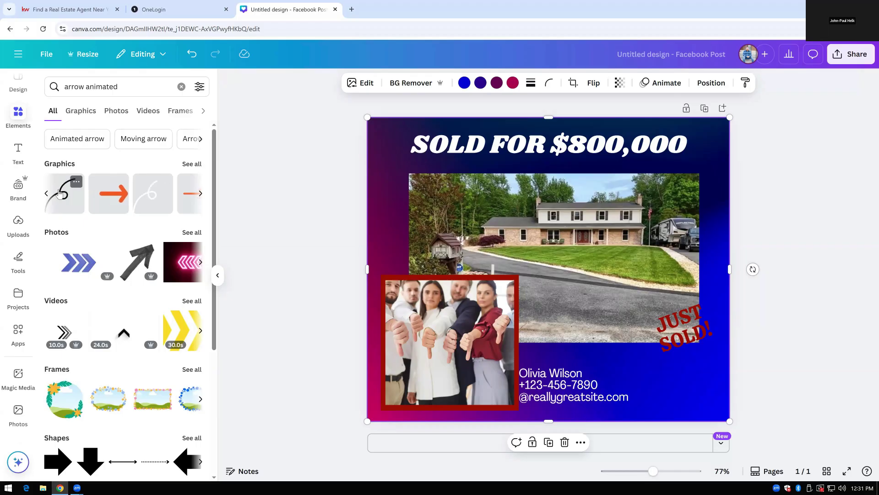
{"action": "mouse_move", "coordinate": [104, 208]}
{"action": "left_mouse_down"}
{"action": "mouse_move", "coordinate": [243, 225]}
{"action": "mouse_move", "coordinate": [445, 189]}
{"action": "left_mouse_up"}
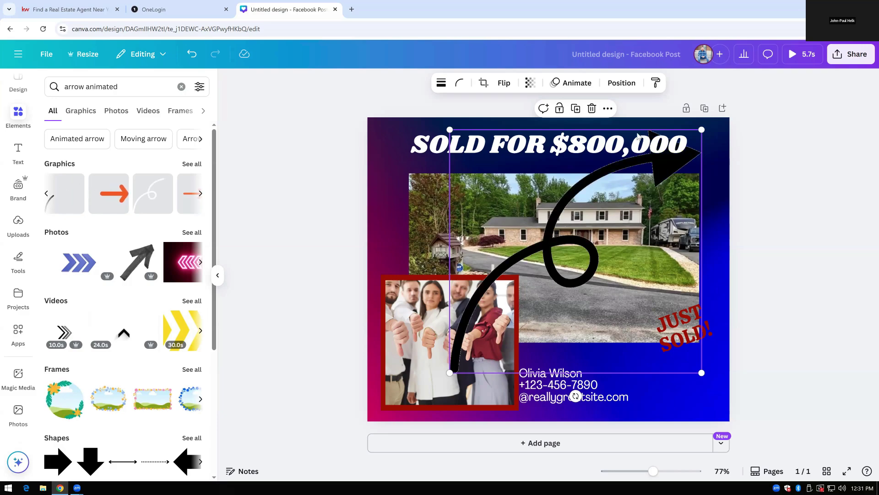
{"action": "left_click", "coordinate": [531, 84]}
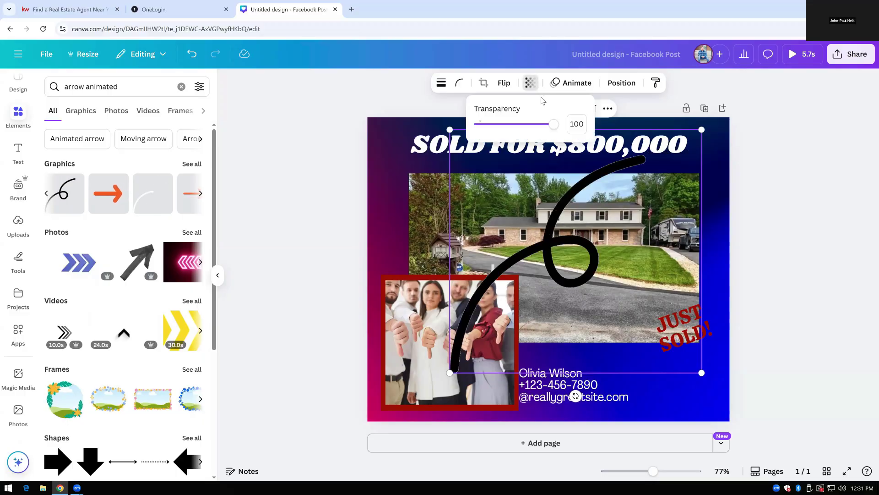
{"action": "left_click_drag", "start_coordinate": [551, 120], "coordinate": [515, 127]}
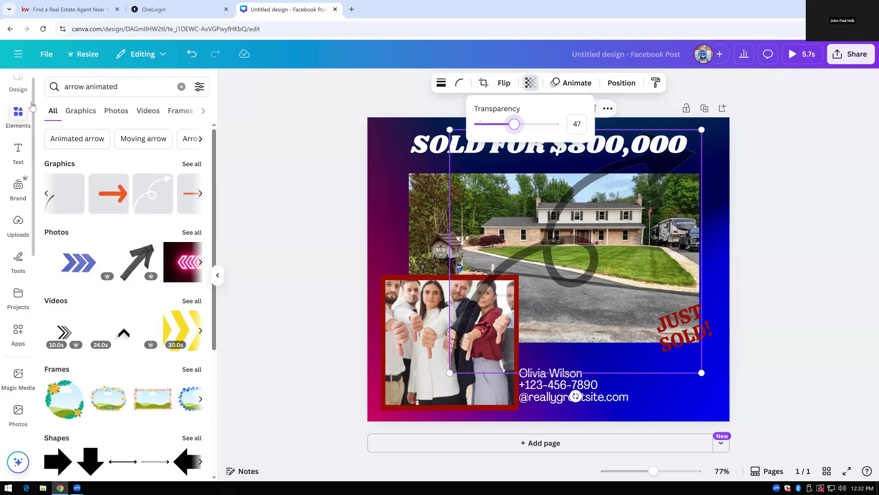
Leave the Facebook post for the home page and open the recent copy of the April 2025 Social Media design
{"action": "scroll", "coordinate": [34, 108], "scroll_direction": "up", "scroll_amount": 1}
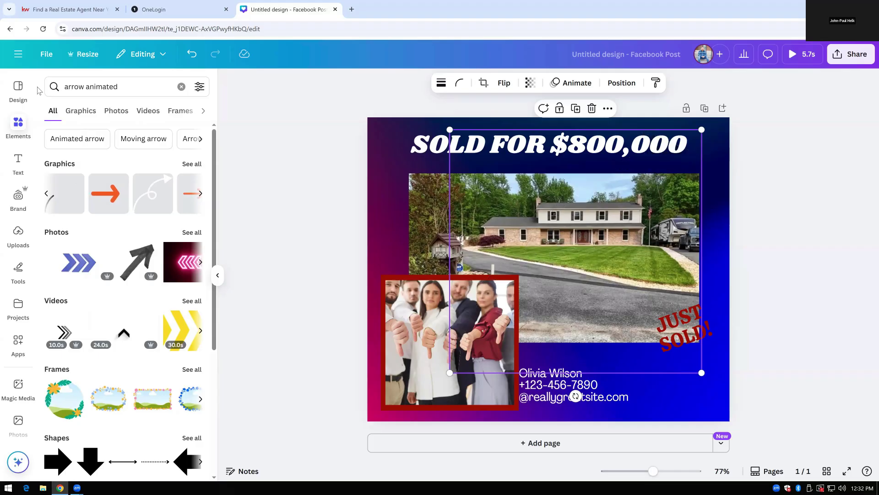
{"action": "left_click", "coordinate": [23, 56]}
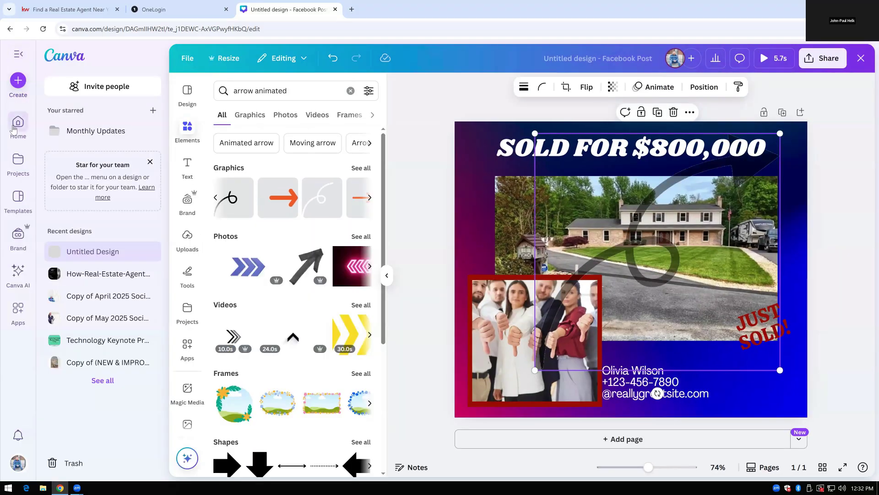
{"action": "left_click", "coordinate": [13, 128]}
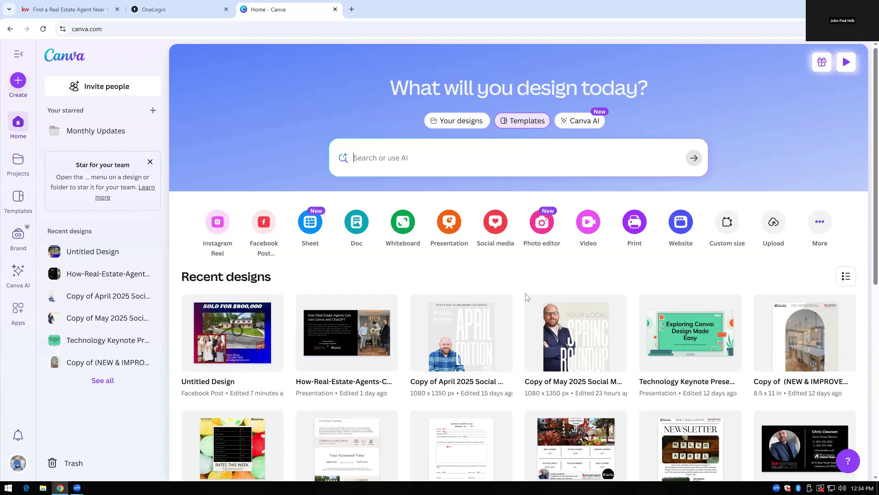
{"action": "left_click", "coordinate": [477, 341]}
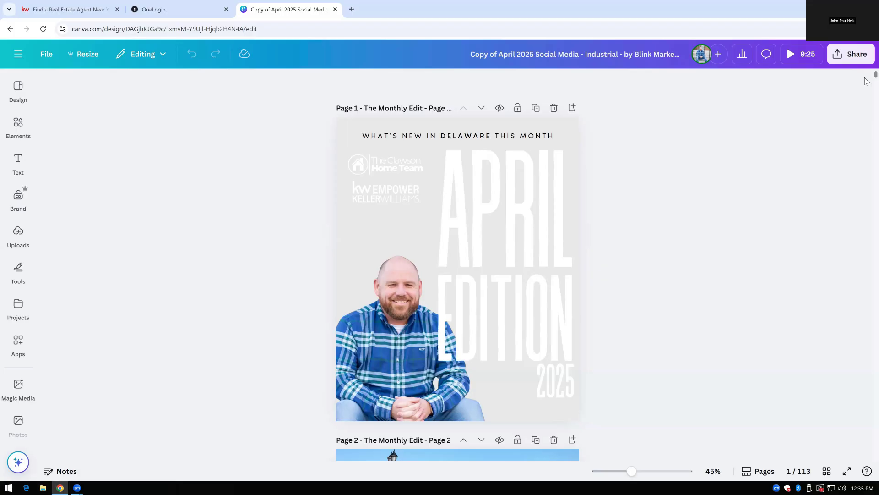
Review the Monthly Edit pages from the April edition cover through the county market updates and home maintenance checklist to the follow-me page
{"action": "scroll", "coordinate": [866, 82], "scroll_direction": "down", "scroll_amount": 1}
{"action": "scroll", "coordinate": [866, 82], "scroll_direction": "down", "scroll_amount": 10}
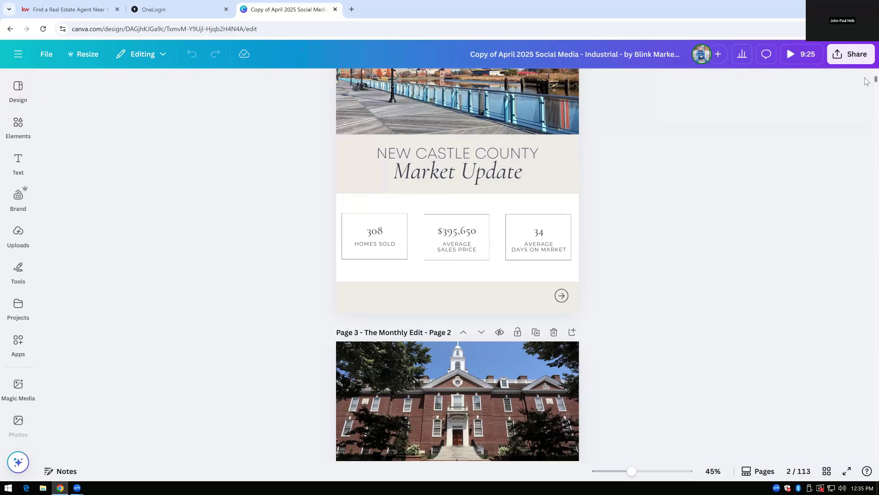
{"action": "scroll", "coordinate": [866, 81], "scroll_direction": "down", "scroll_amount": 3}
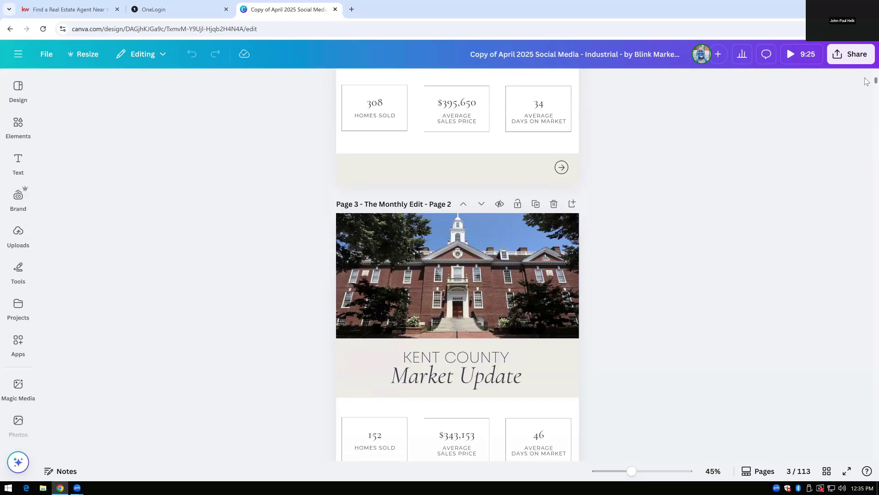
{"action": "scroll", "coordinate": [867, 81], "scroll_direction": "down", "scroll_amount": 3}
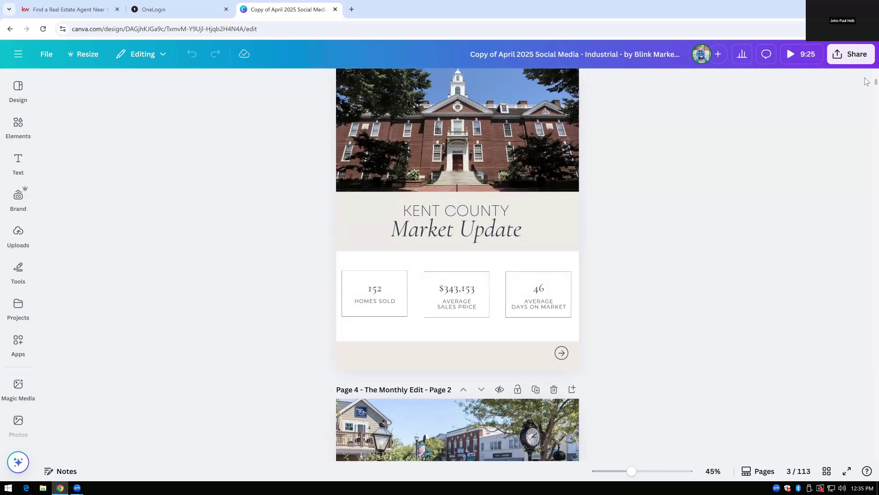
{"action": "scroll", "coordinate": [866, 81], "scroll_direction": "down", "scroll_amount": 1}
{"action": "scroll", "coordinate": [865, 81], "scroll_direction": "down", "scroll_amount": 12}
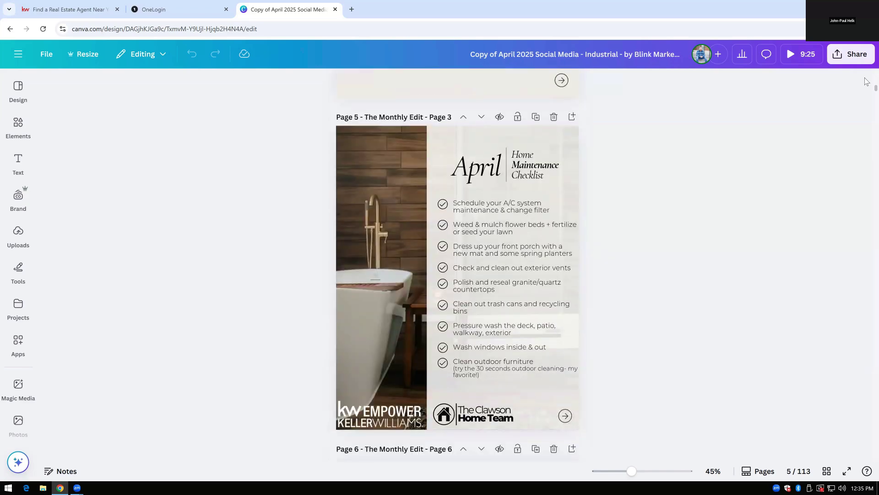
{"action": "scroll", "coordinate": [866, 81], "scroll_direction": "down", "scroll_amount": 8}
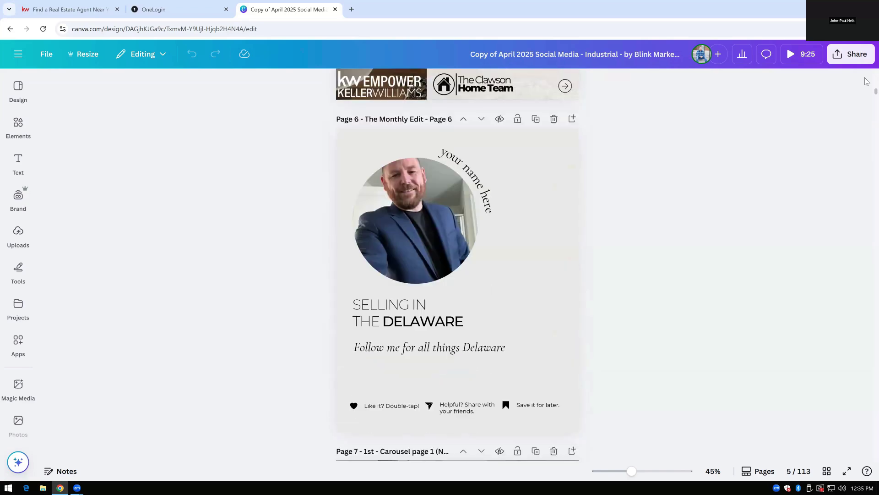
{"action": "scroll", "coordinate": [867, 81], "scroll_direction": "down", "scroll_amount": 2}
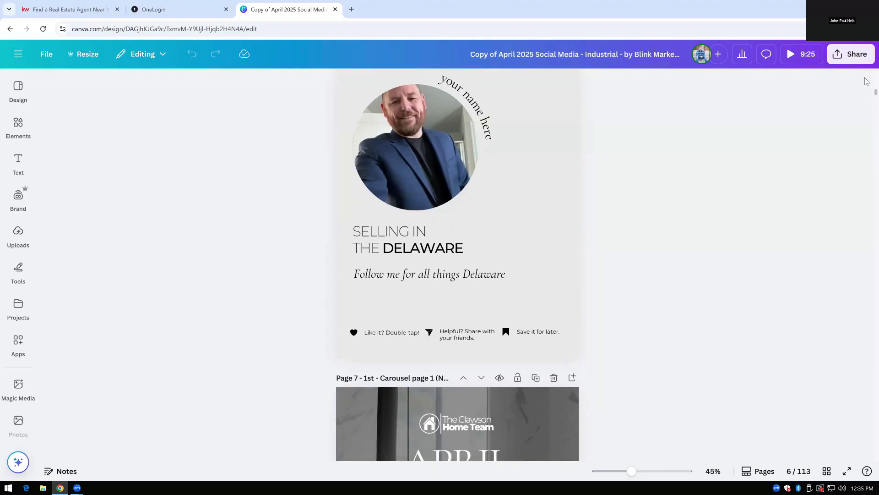
{"action": "scroll", "coordinate": [866, 81], "scroll_direction": "up", "scroll_amount": 4}
{"action": "scroll", "coordinate": [866, 81], "scroll_direction": "down", "scroll_amount": 1}
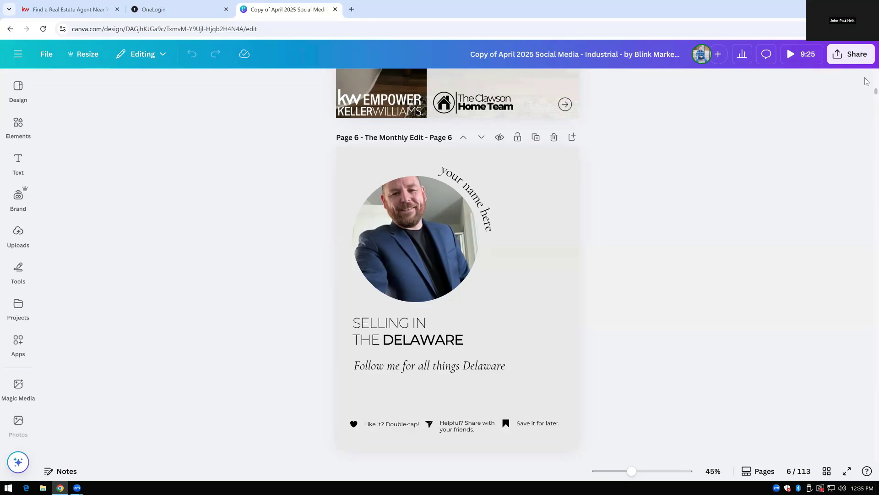
Revisit the Monthly Edit cover, the New Castle, Kent and Sussex County market updates and the closing profile page
{"action": "scroll", "coordinate": [867, 82], "scroll_direction": "up", "scroll_amount": 10}
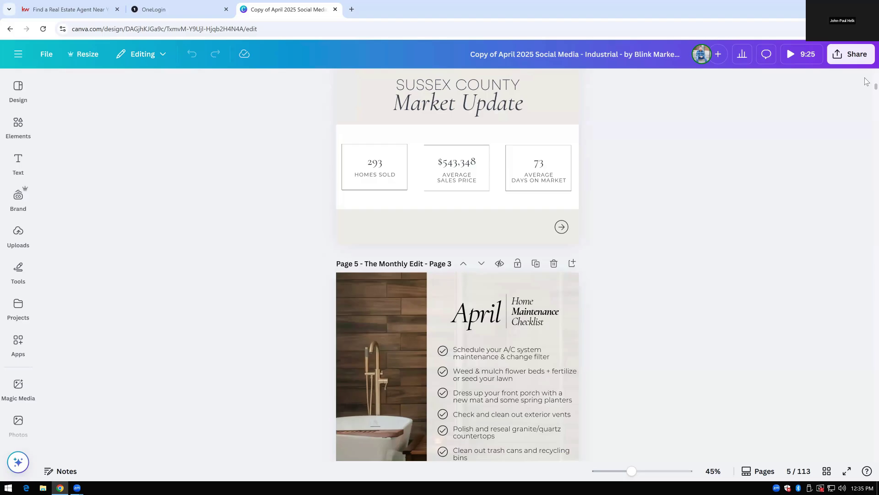
{"action": "scroll", "coordinate": [866, 81], "scroll_direction": "up", "scroll_amount": 8}
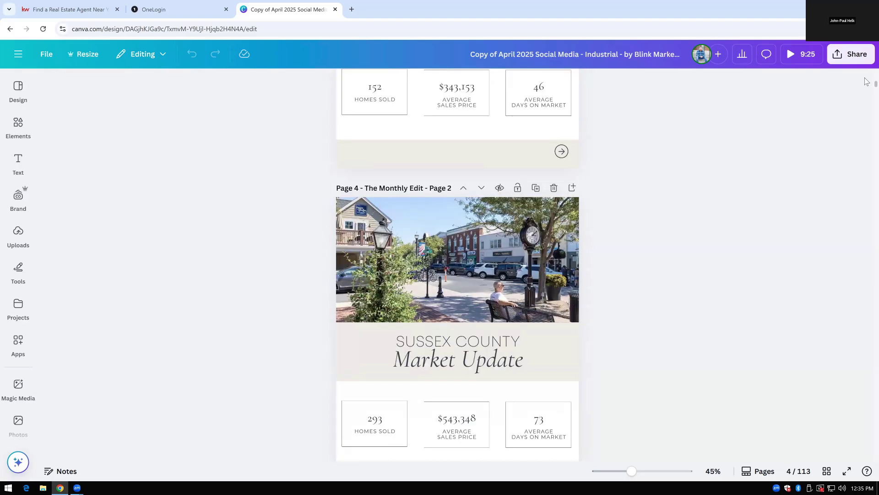
{"action": "scroll", "coordinate": [867, 82], "scroll_direction": "up", "scroll_amount": 20}
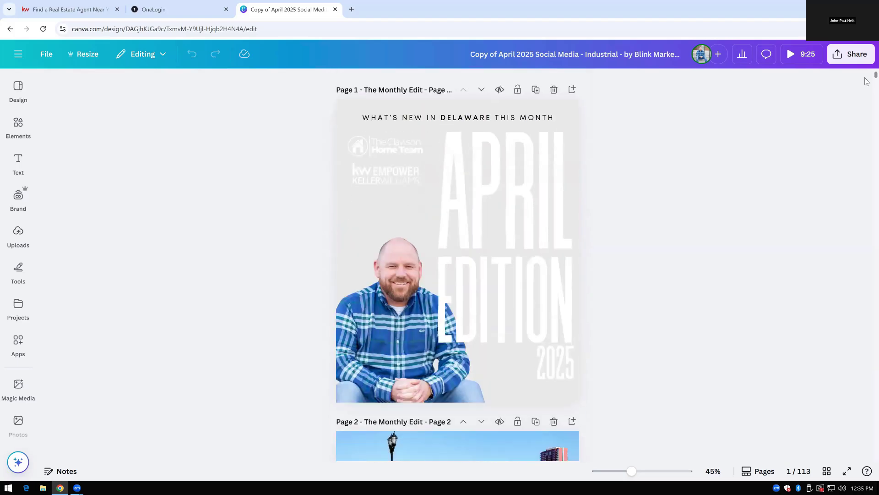
{"action": "scroll", "coordinate": [866, 81], "scroll_direction": "down", "scroll_amount": 14}
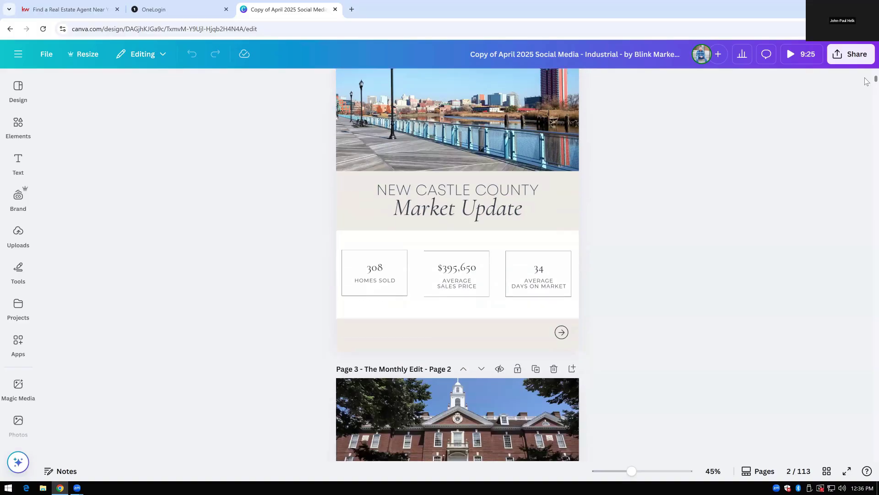
{"action": "scroll", "coordinate": [866, 82], "scroll_direction": "down", "scroll_amount": 15}
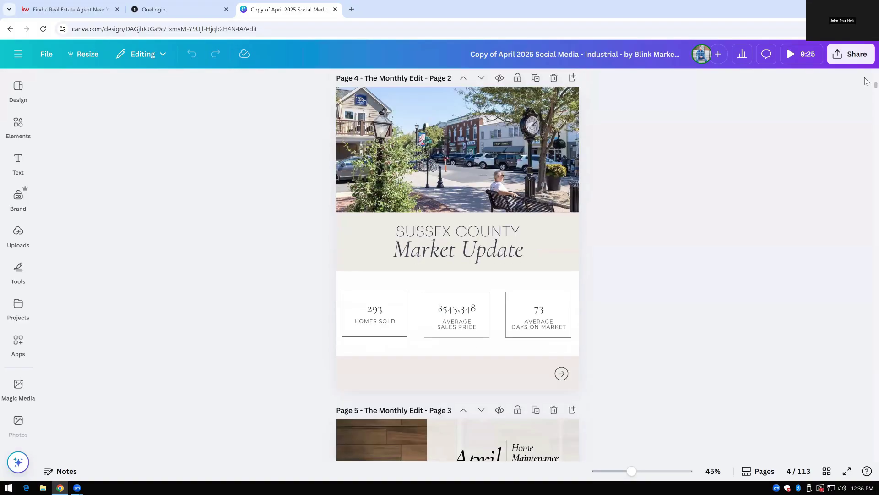
{"action": "scroll", "coordinate": [866, 82], "scroll_direction": "down", "scroll_amount": 7}
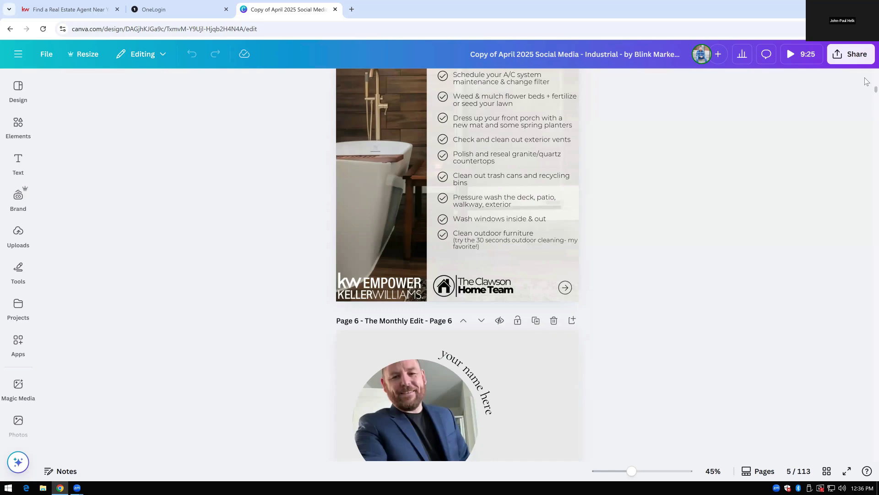
{"action": "scroll", "coordinate": [866, 82], "scroll_direction": "down", "scroll_amount": 1}
{"action": "scroll", "coordinate": [866, 81], "scroll_direction": "up", "scroll_amount": 1}
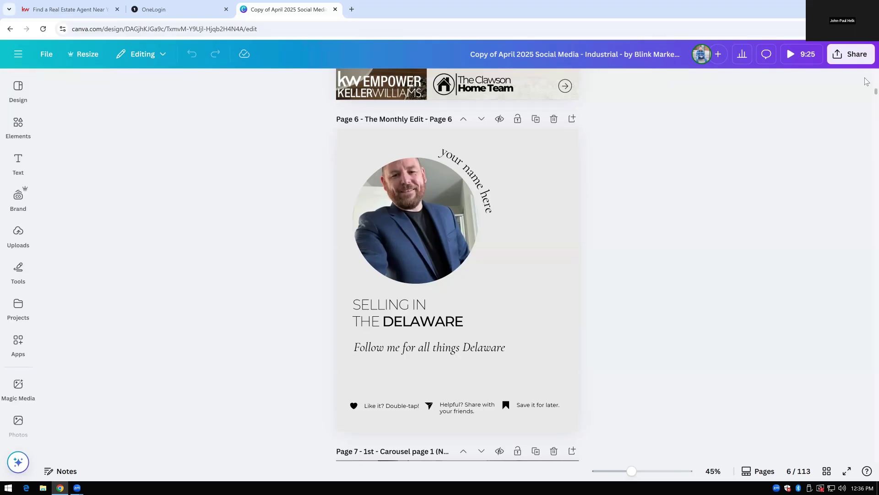
{"action": "scroll", "coordinate": [867, 81], "scroll_direction": "up", "scroll_amount": 10}
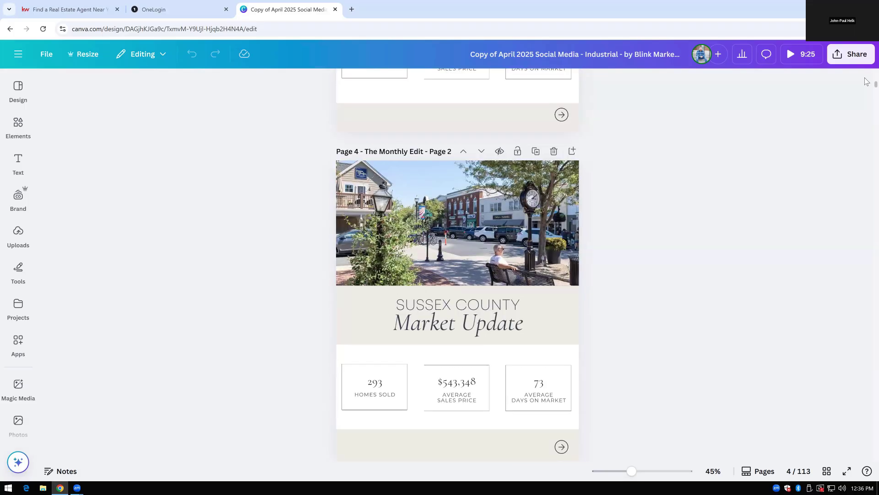
{"action": "scroll", "coordinate": [867, 82], "scroll_direction": "down", "scroll_amount": 1}
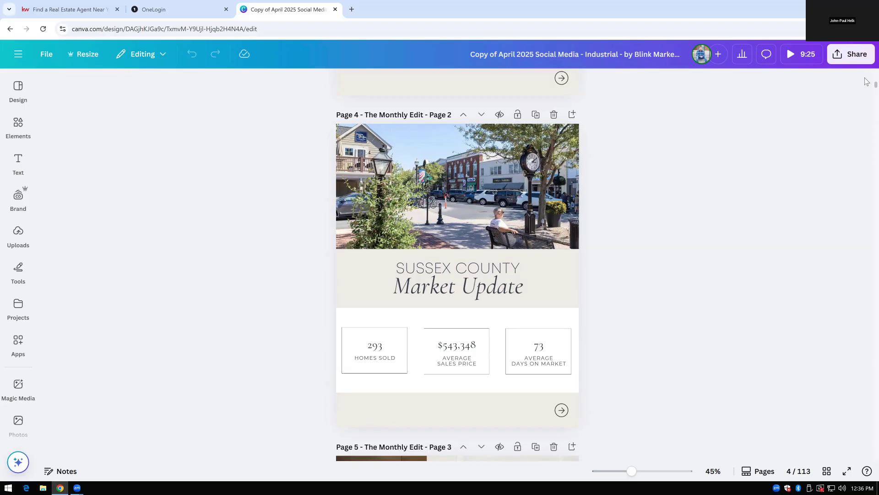
{"action": "scroll", "coordinate": [865, 81], "scroll_direction": "down", "scroll_amount": 1}
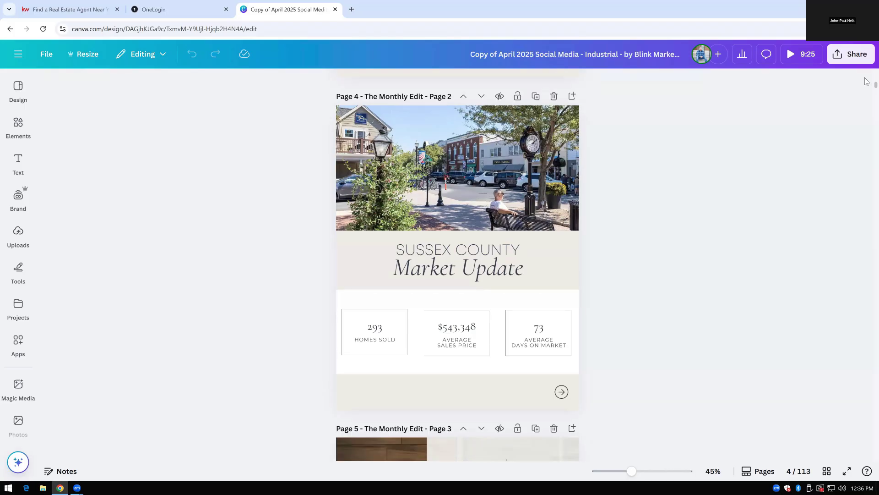
Examine the carousel pages from the April home maintenance checklist through "Thinking About Selling?" to the "Poor Marketing Strategy" page
{"action": "scroll", "coordinate": [866, 81], "scroll_direction": "down", "scroll_amount": 12}
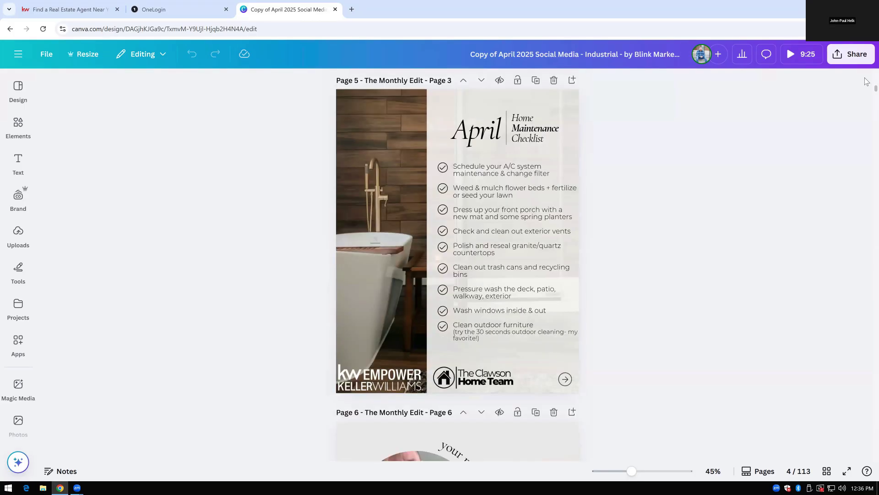
{"action": "scroll", "coordinate": [865, 81], "scroll_direction": "down", "scroll_amount": 4}
{"action": "scroll", "coordinate": [866, 81], "scroll_direction": "down", "scroll_amount": 6}
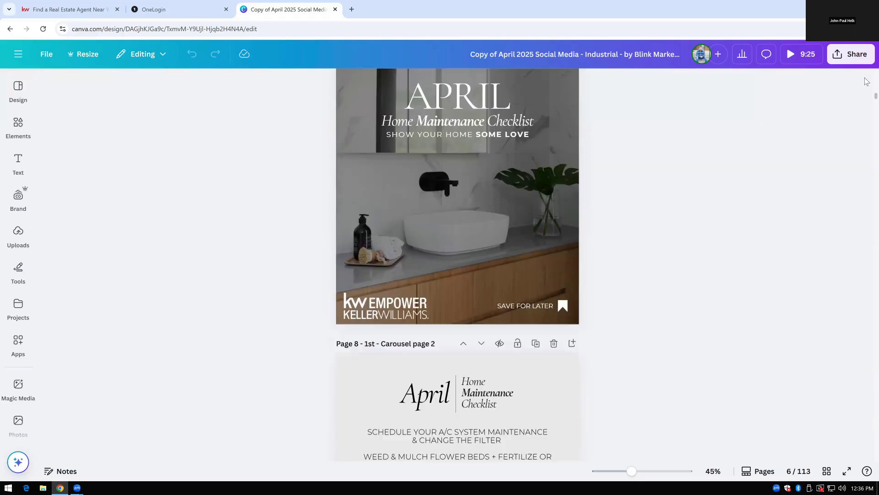
{"action": "scroll", "coordinate": [865, 81], "scroll_direction": "down", "scroll_amount": 5}
{"action": "scroll", "coordinate": [866, 81], "scroll_direction": "down", "scroll_amount": 8}
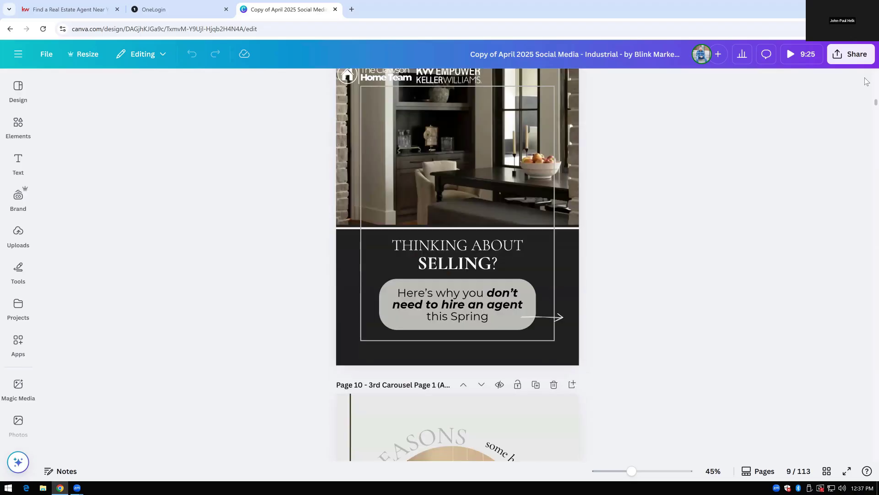
{"action": "scroll", "coordinate": [866, 81], "scroll_direction": "down", "scroll_amount": 8}
{"action": "scroll", "coordinate": [865, 82], "scroll_direction": "down", "scroll_amount": 6}
{"action": "scroll", "coordinate": [865, 81], "scroll_direction": "down", "scroll_amount": 5}
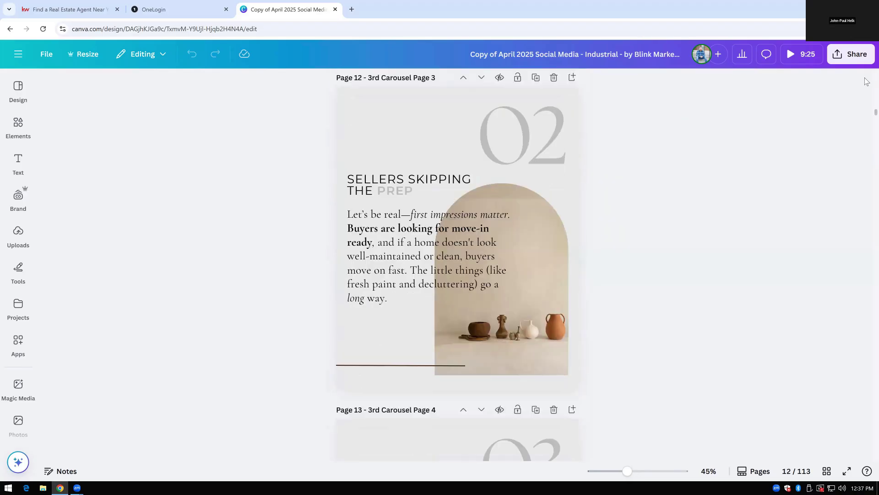
{"action": "scroll", "coordinate": [865, 81], "scroll_direction": "down", "scroll_amount": 3}
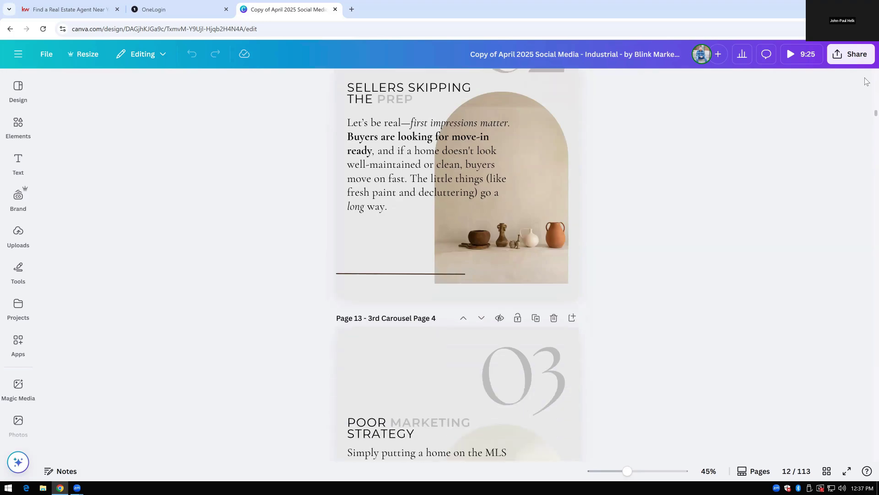
{"action": "scroll", "coordinate": [865, 81], "scroll_direction": "down", "scroll_amount": 5}
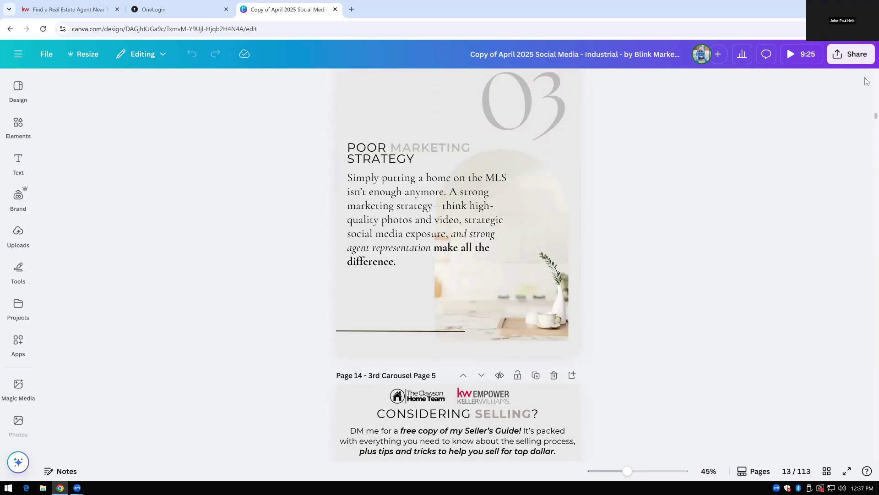
{"action": "scroll", "coordinate": [866, 81], "scroll_direction": "up", "scroll_amount": 1}
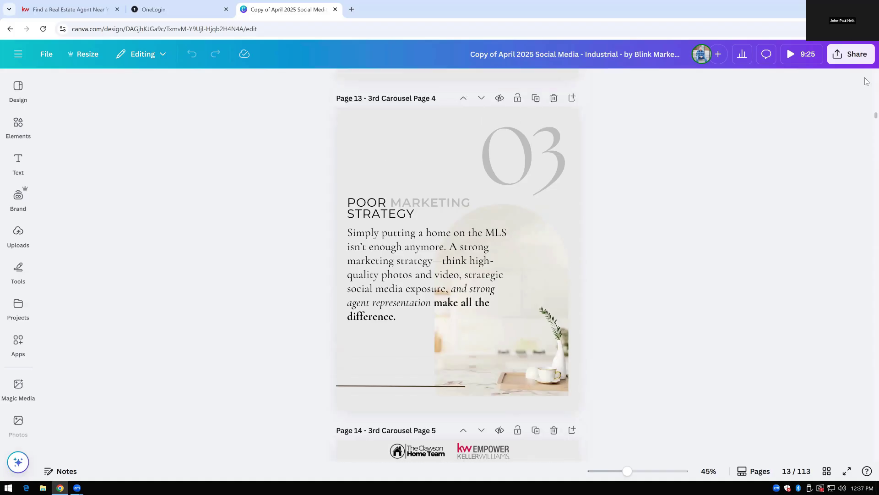
{"action": "scroll", "coordinate": [867, 82], "scroll_direction": "up", "scroll_amount": 2}
{"action": "scroll", "coordinate": [867, 81], "scroll_direction": "down", "scroll_amount": 1}
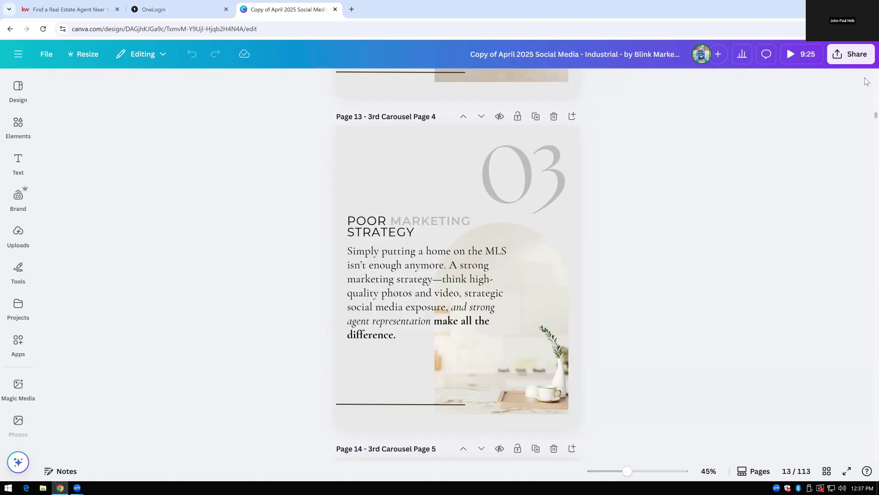
Examine the "Considering Selling?" seller's guide page and the "Your Local Q1 Roundup" carousel cover on page 15
{"action": "scroll", "coordinate": [867, 81], "scroll_direction": "down", "scroll_amount": 8}
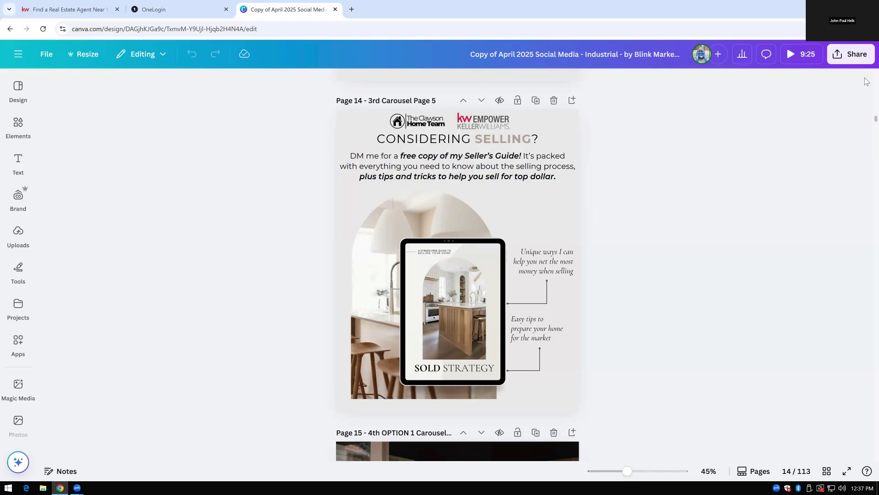
{"action": "scroll", "coordinate": [867, 82], "scroll_direction": "up", "scroll_amount": 1}
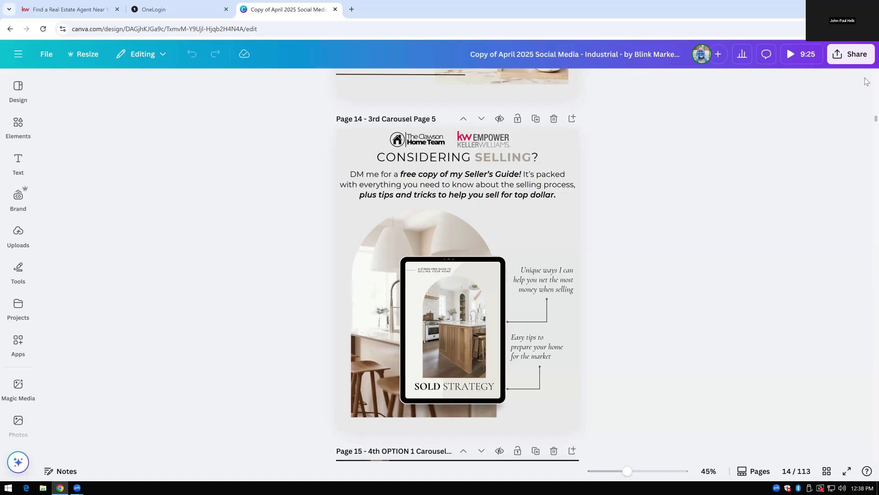
{"action": "scroll", "coordinate": [866, 81], "scroll_direction": "down", "scroll_amount": 5}
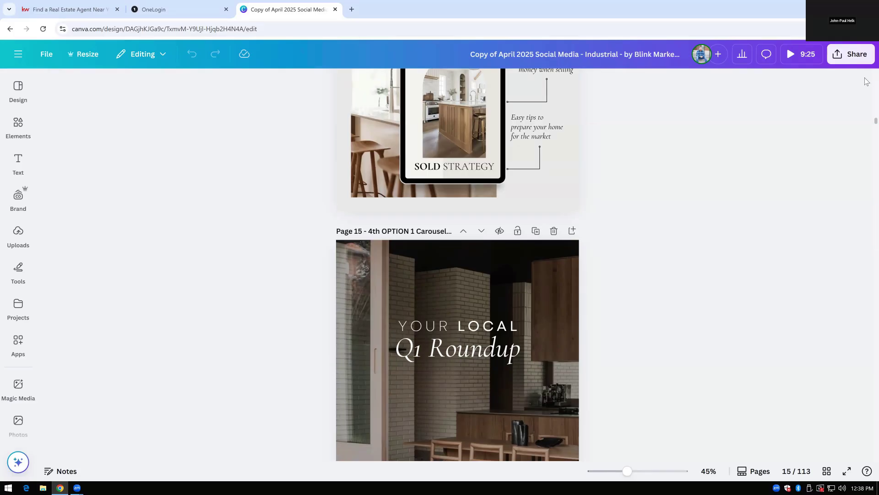
{"action": "scroll", "coordinate": [867, 82], "scroll_direction": "down", "scroll_amount": 1}
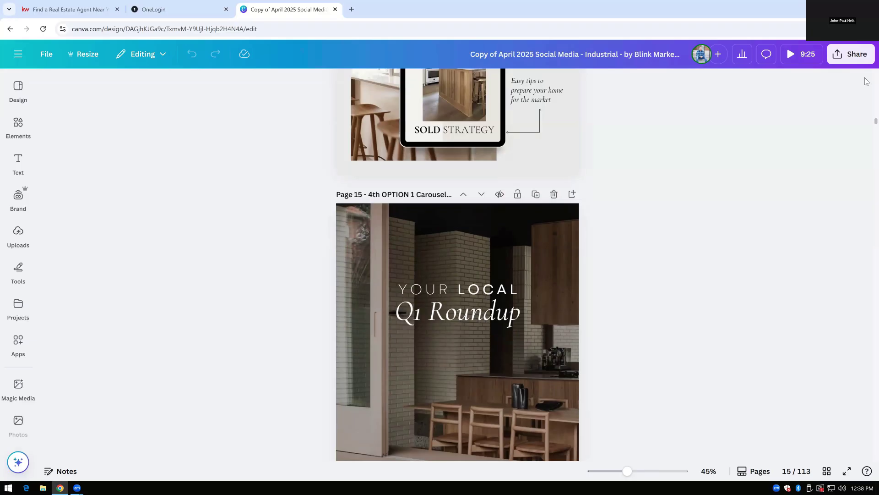
{"action": "scroll", "coordinate": [867, 81], "scroll_direction": "up", "scroll_amount": 1}
{"action": "scroll", "coordinate": [867, 81], "scroll_direction": "down", "scroll_amount": 3}
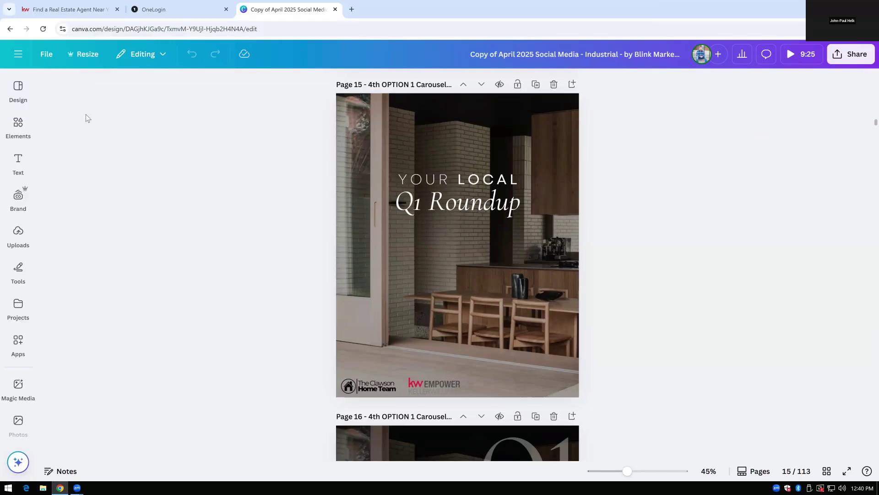
Leave the April design for the Projects page and look through its Folders and Designs sections
{"action": "left_click", "coordinate": [19, 56]}
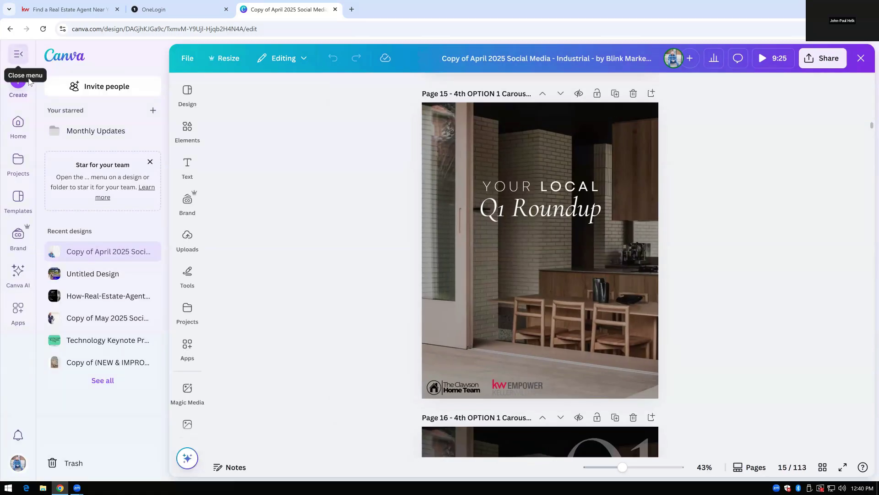
{"action": "left_click", "coordinate": [19, 158]}
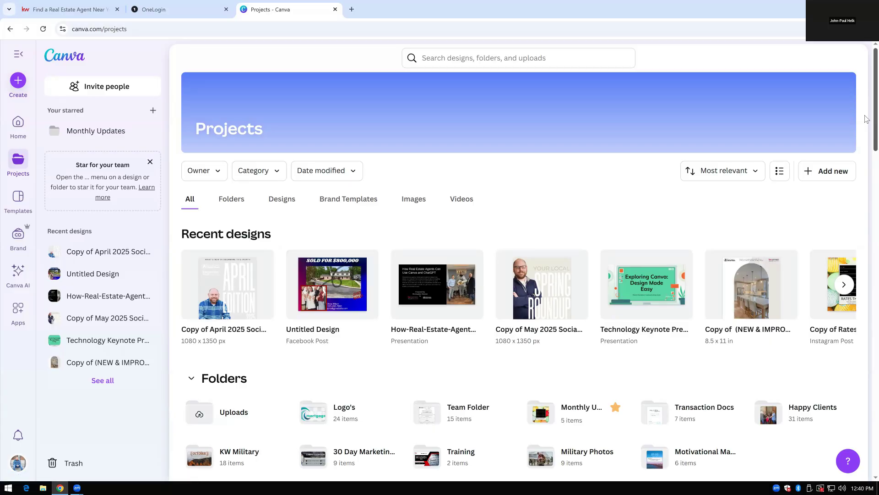
{"action": "scroll", "coordinate": [867, 119], "scroll_direction": "down", "scroll_amount": 3}
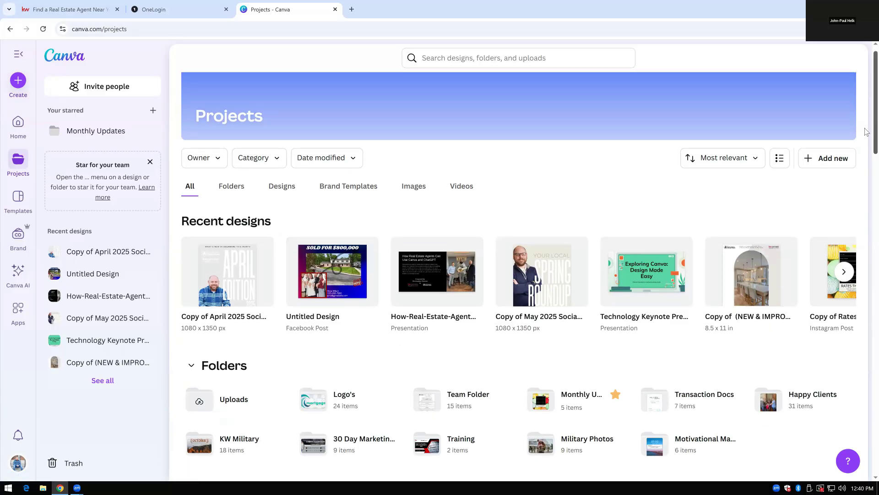
{"action": "scroll", "coordinate": [867, 162], "scroll_direction": "down", "scroll_amount": 1}
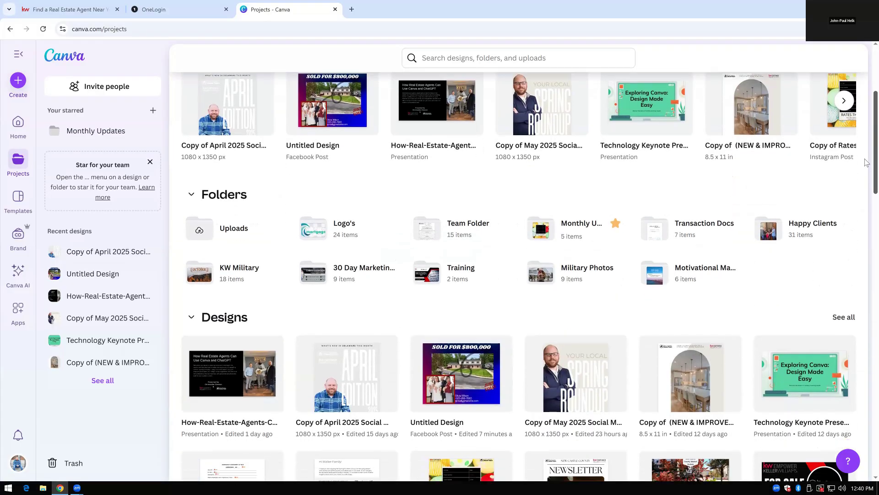
{"action": "scroll", "coordinate": [867, 169], "scroll_direction": "down", "scroll_amount": 1}
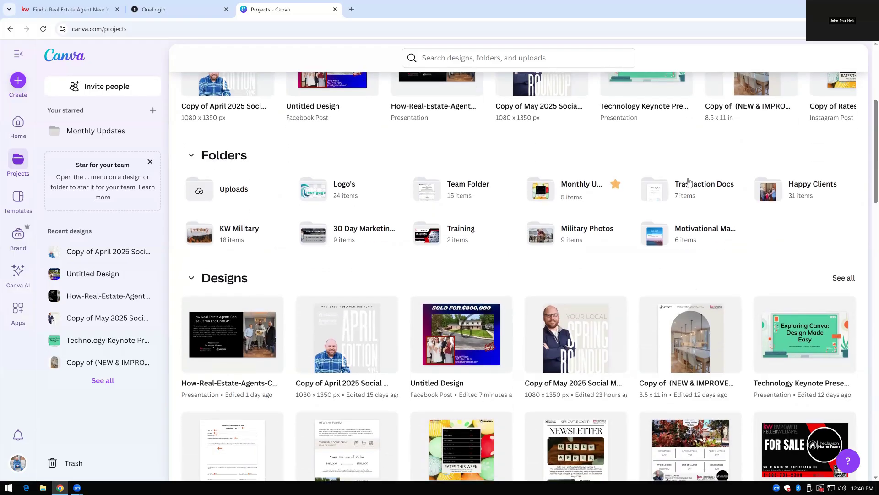
Open Your Market Update from the Monthly Updates folder and preview its video through the Kent County page
{"action": "left_click", "coordinate": [563, 189]}
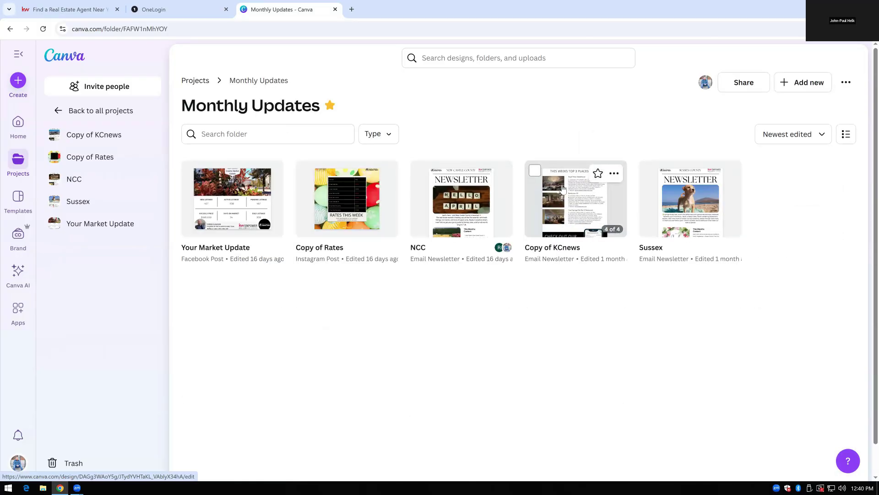
{"action": "left_click", "coordinate": [193, 224]}
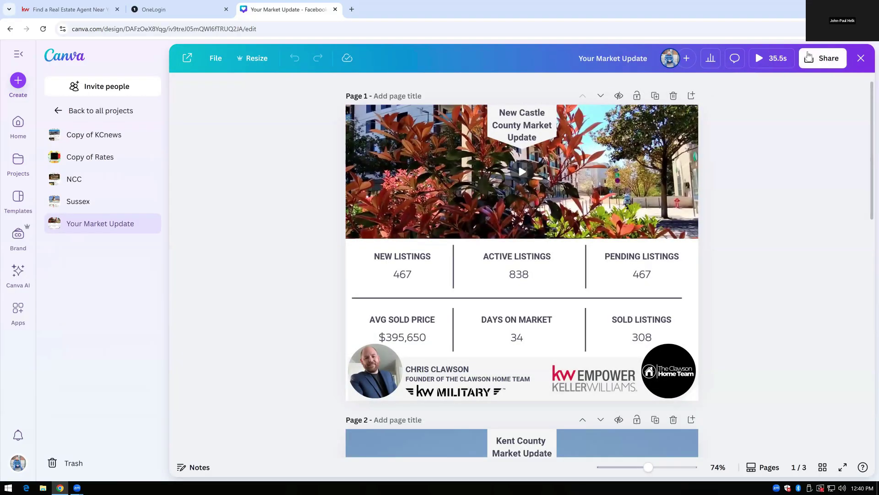
{"action": "left_click", "coordinate": [778, 58]}
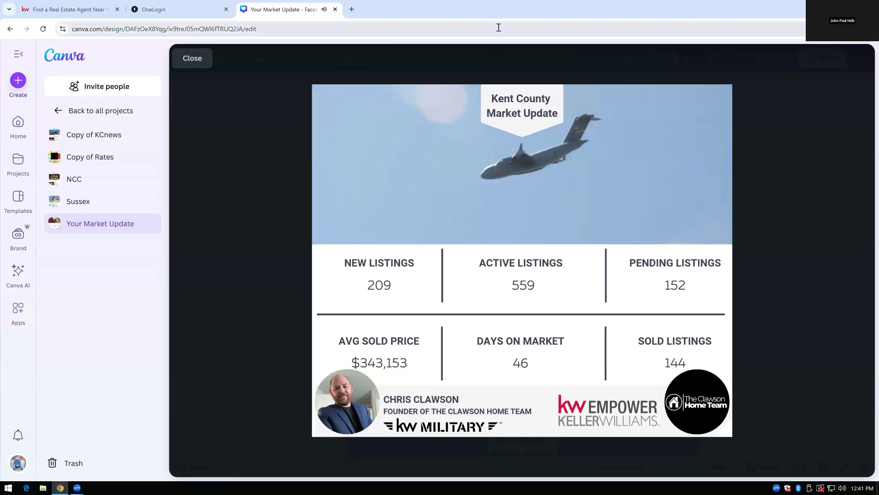
{"action": "left_click", "coordinate": [192, 59]}
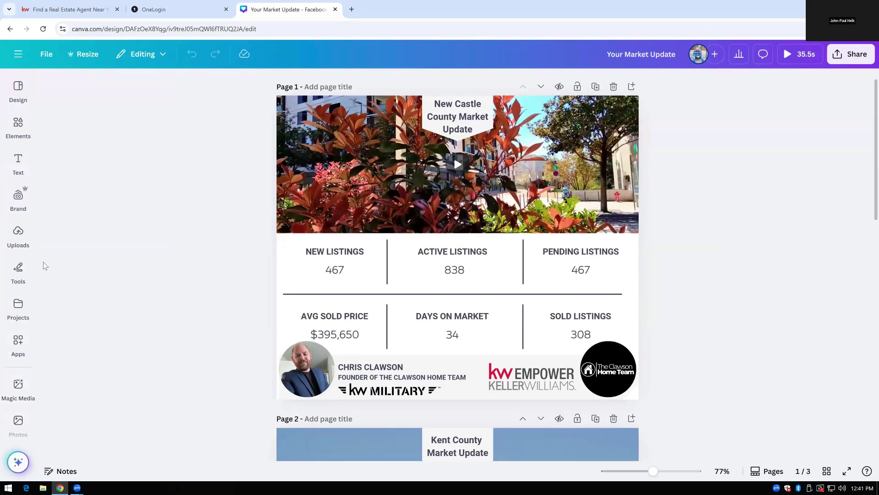
{"action": "left_click", "coordinate": [31, 266]}
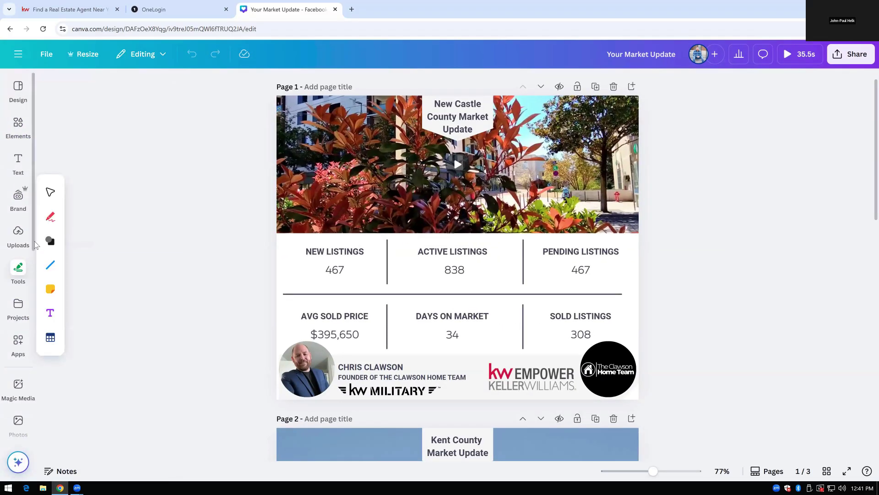
{"action": "left_click", "coordinate": [34, 246]}
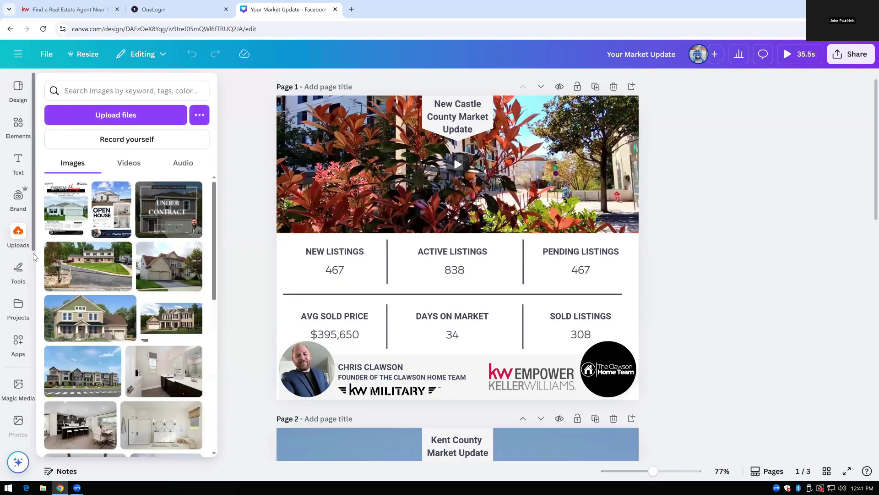
{"action": "scroll", "coordinate": [40, 319], "scroll_direction": "down", "scroll_amount": 2}
{"action": "scroll", "coordinate": [40, 330], "scroll_direction": "down", "scroll_amount": 1}
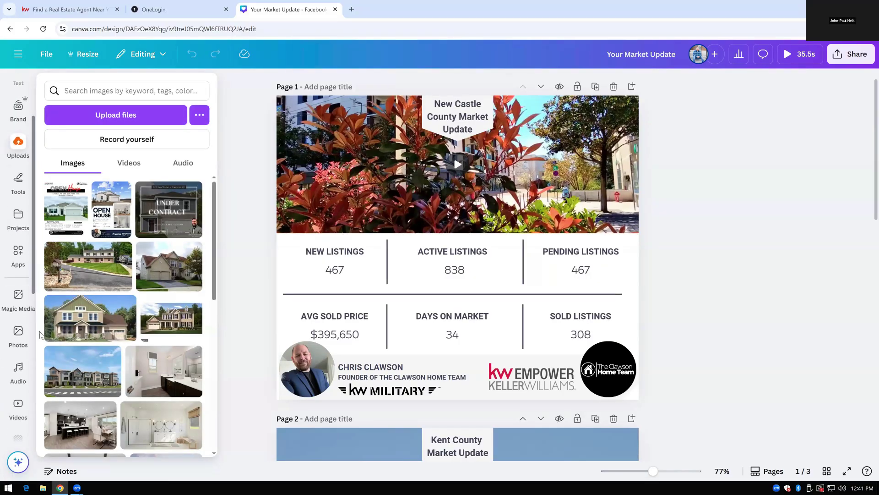
{"action": "scroll", "coordinate": [40, 336], "scroll_direction": "down", "scroll_amount": 1}
{"action": "scroll", "coordinate": [40, 336], "scroll_direction": "down", "scroll_amount": 1}
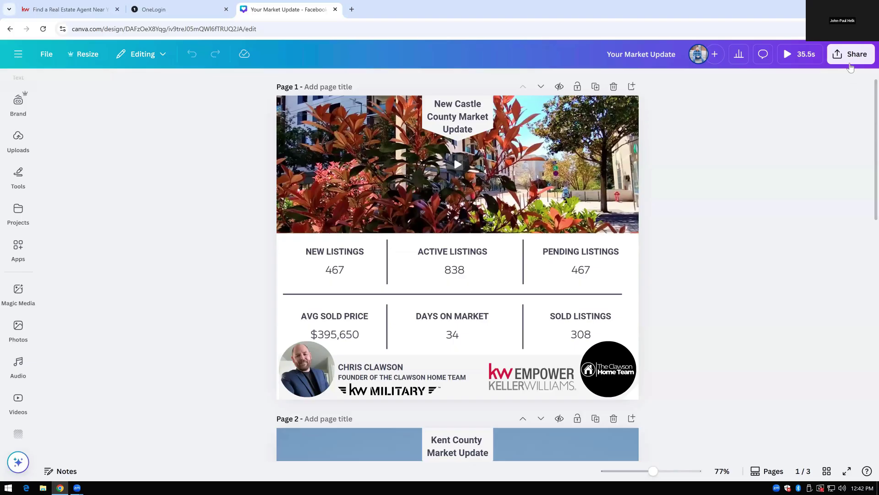
Copy the public view link of the Your Market Update design
{"action": "left_click", "coordinate": [853, 57]}
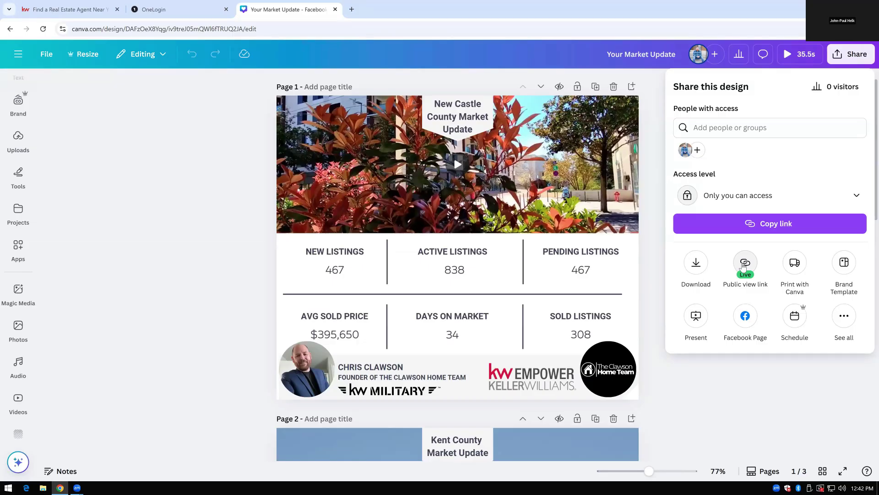
{"action": "left_click", "coordinate": [744, 265]}
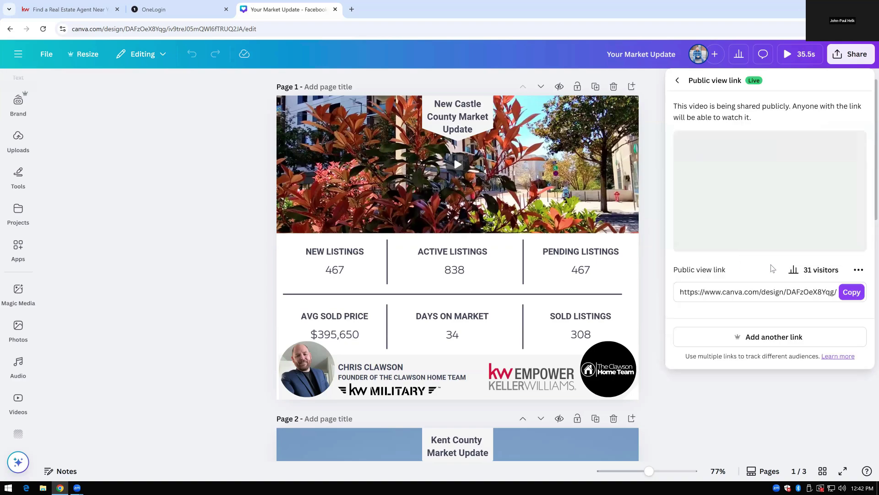
{"action": "left_click", "coordinate": [853, 293]}
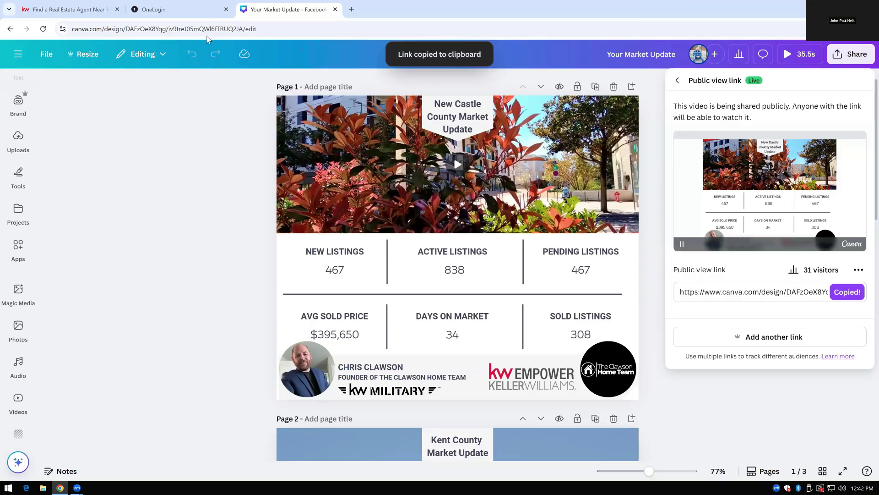
Open the copied public link in a new browser tab and watch the shared market update video, pausing and resuming it
{"action": "left_click", "coordinate": [353, 13]}
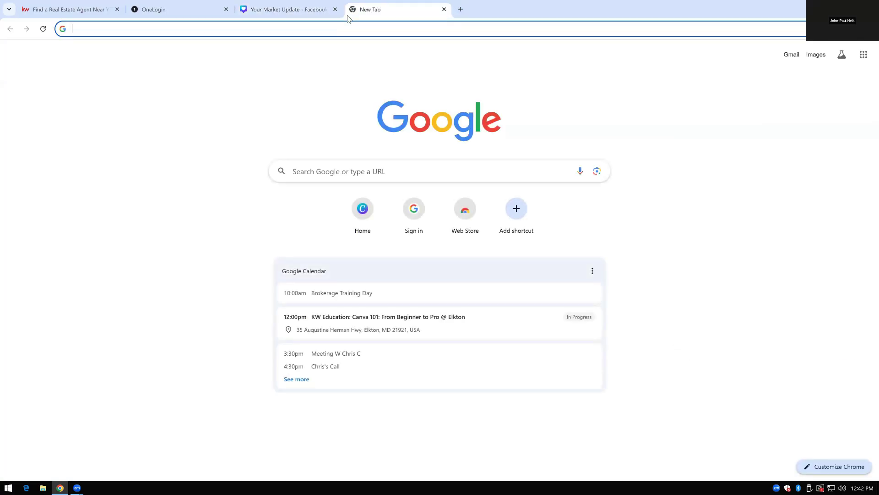
{"action": "key", "text": "ctrl+v"}
{"action": "key", "text": "Return"}
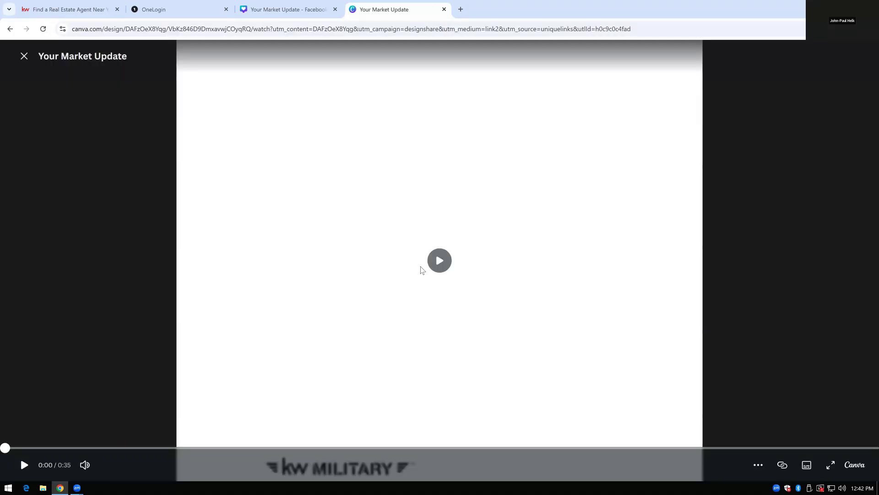
{"action": "left_click", "coordinate": [438, 267]}
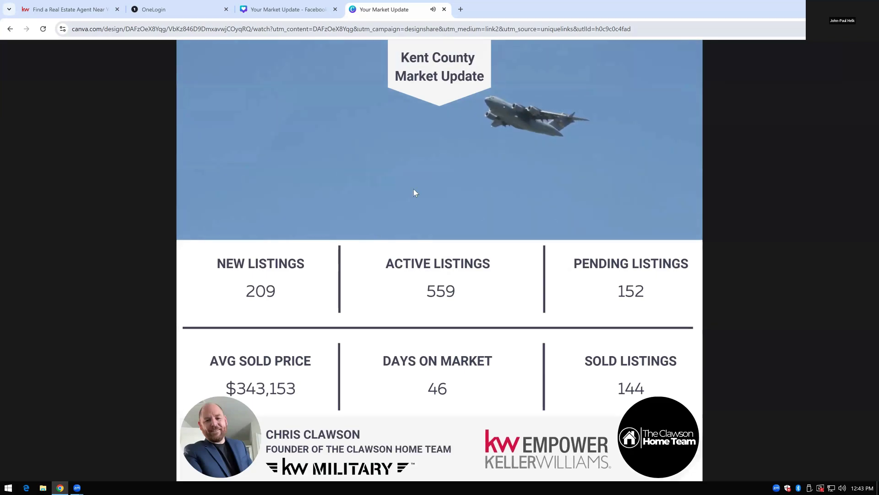
{"action": "left_click", "coordinate": [414, 188]}
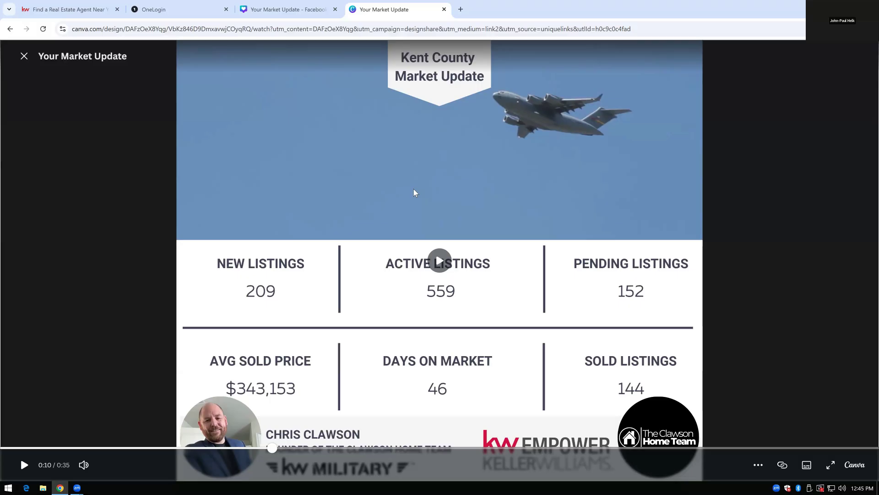
{"action": "left_click", "coordinate": [317, 60]}
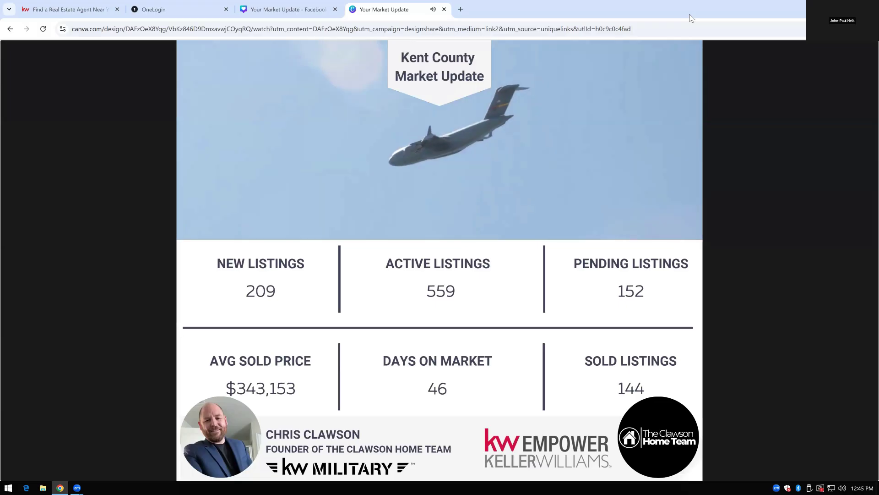
Close the shared video page and return to the maximized Your Market Update editor with the sharing options dismissed
{"action": "key", "text": "super+Down"}
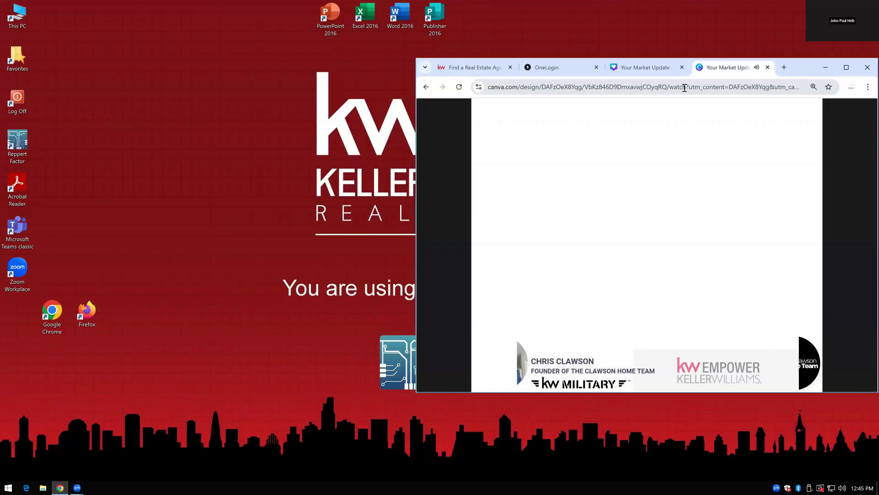
{"action": "left_click", "coordinate": [768, 67]}
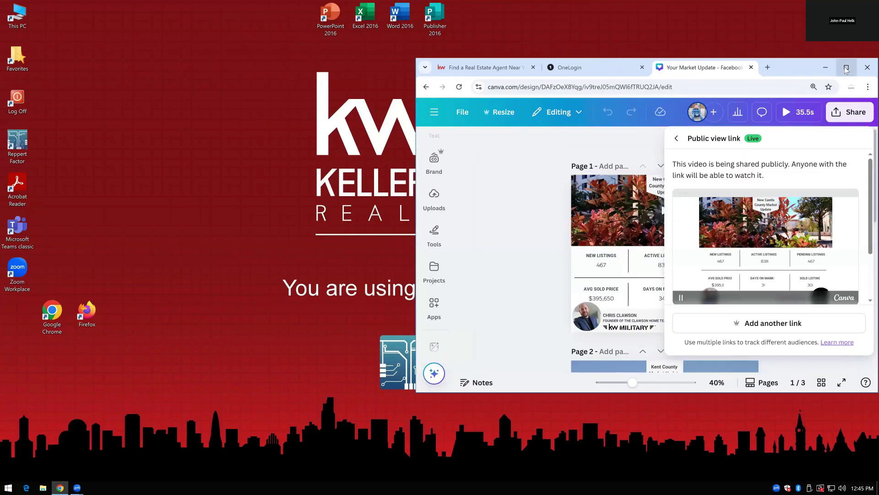
{"action": "left_click", "coordinate": [846, 68]}
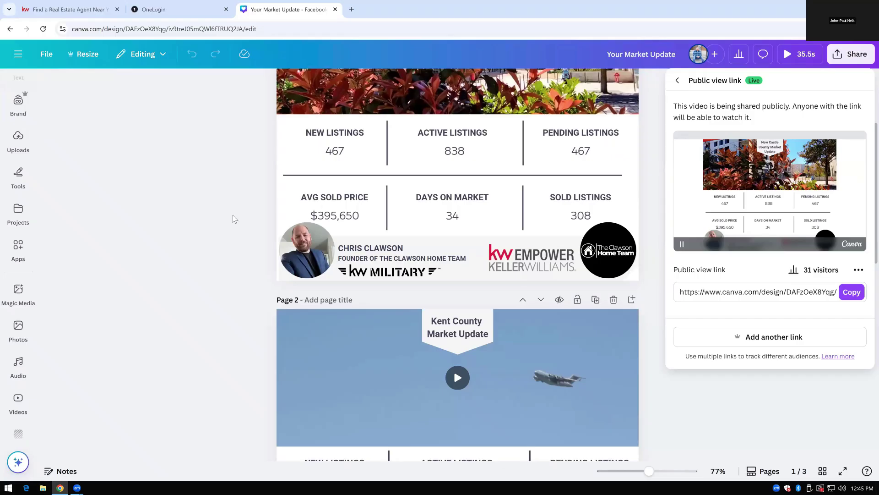
{"action": "left_click", "coordinate": [161, 224]}
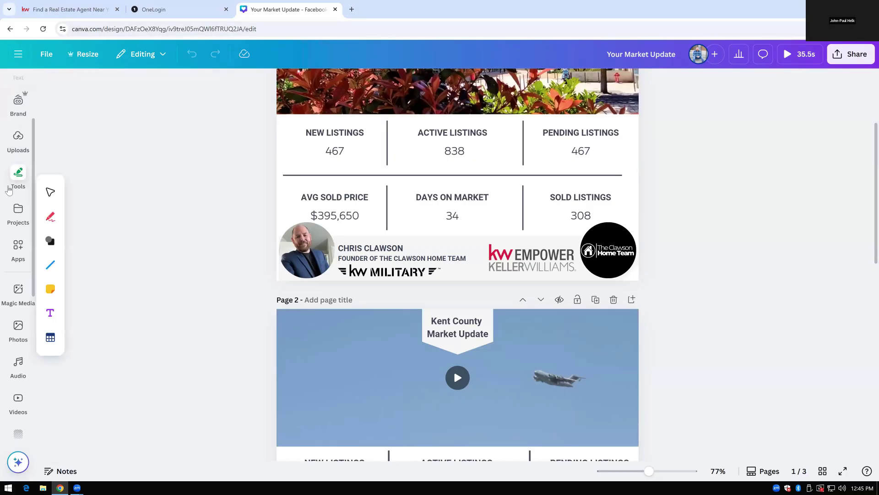
Go back to all projects and open the NCC newsletter from the Monthly Updates folder
{"action": "left_click", "coordinate": [13, 216]}
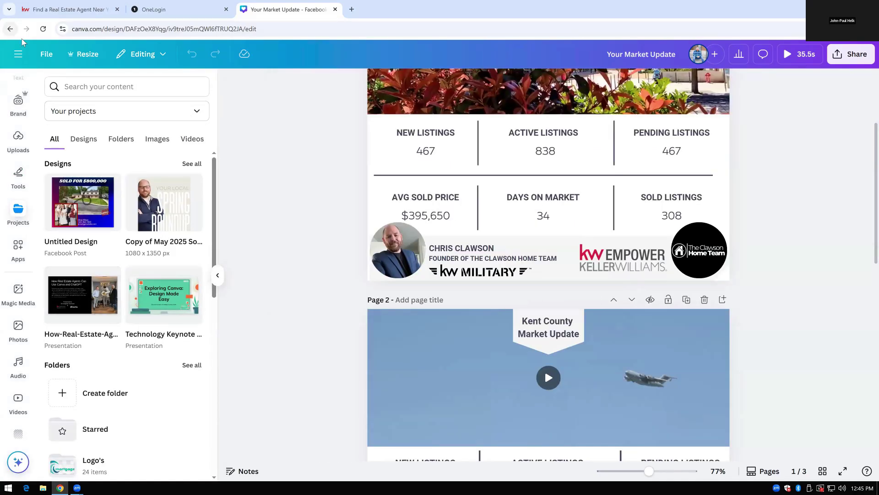
{"action": "left_click", "coordinate": [19, 54]}
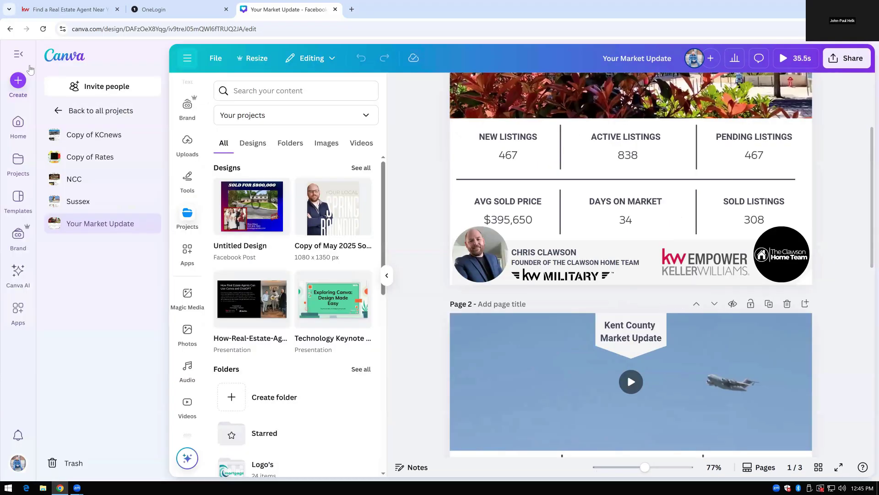
{"action": "left_click", "coordinate": [64, 110]}
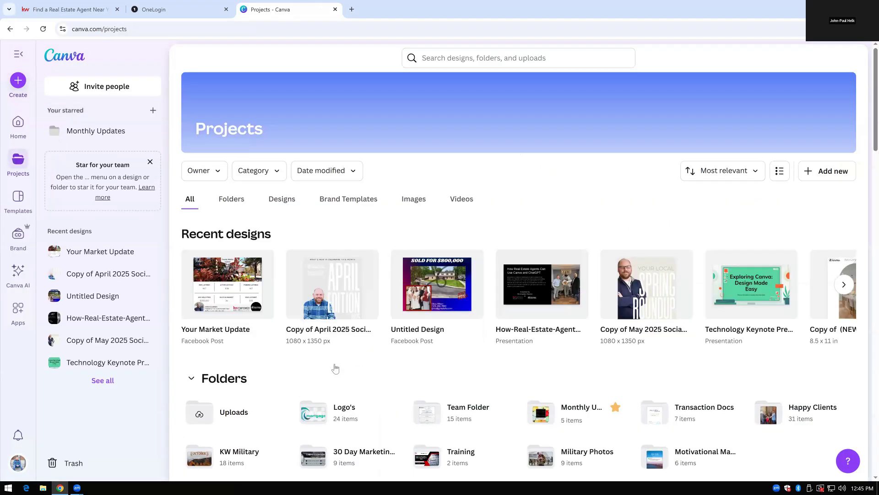
{"action": "left_click", "coordinate": [557, 422]}
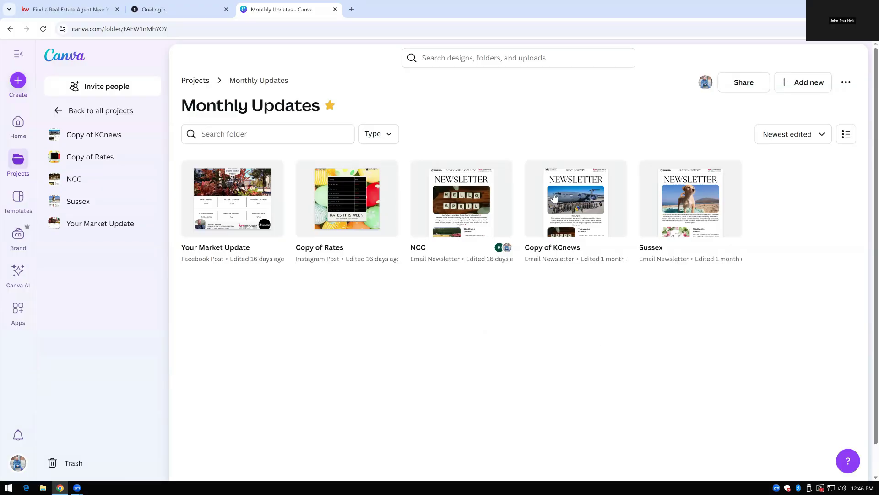
{"action": "left_click", "coordinate": [474, 209]}
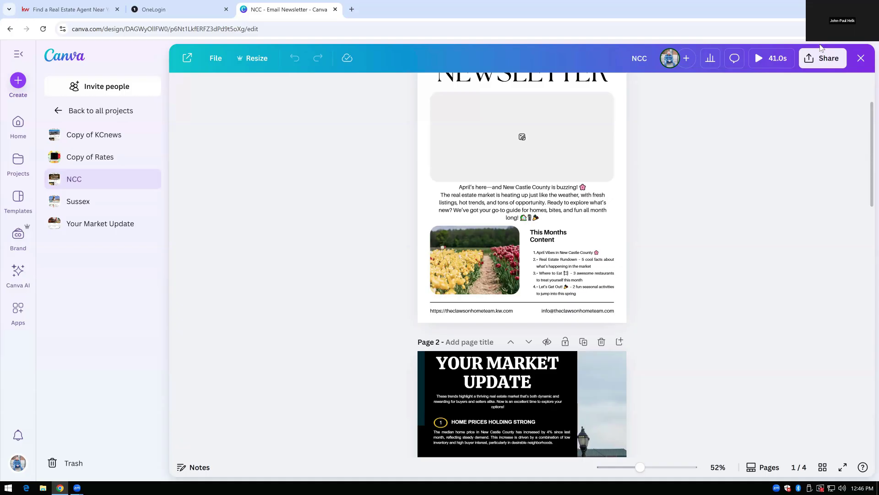
Review the NCC newsletter's restaurant and monthly activities pages, and bring up its sharing options
{"action": "left_click", "coordinate": [785, 62]}
{"action": "left_click_drag", "start_coordinate": [867, 207], "coordinate": [866, 354]}
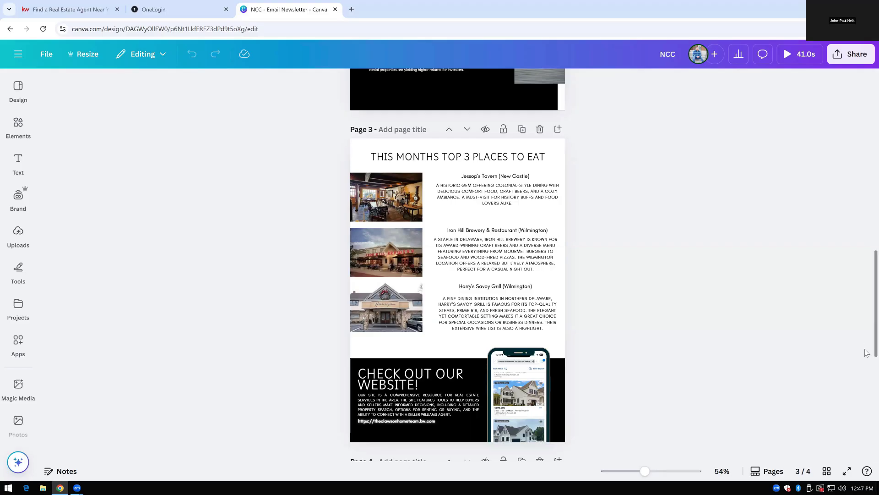
{"action": "left_click_drag", "start_coordinate": [867, 353], "coordinate": [867, 423]}
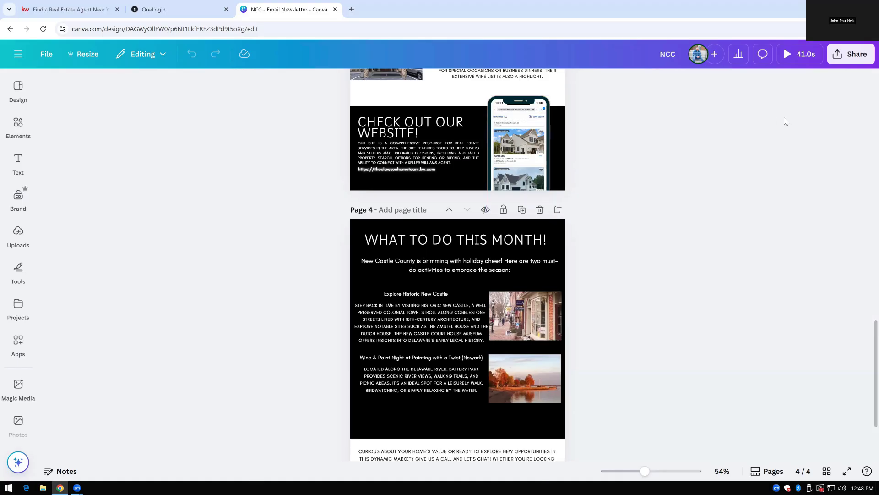
{"action": "left_click", "coordinate": [846, 62]}
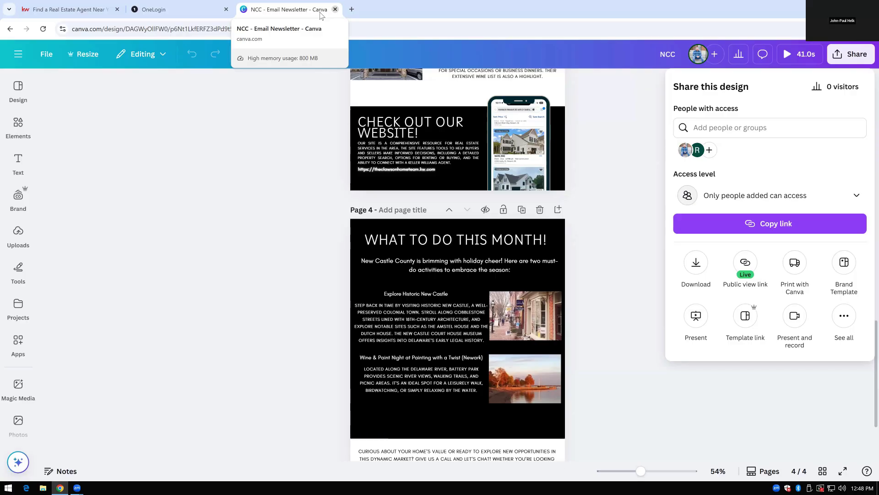
Close the NCC newsletter and load the Canva home page in a new browser tab
{"action": "key", "text": "ctrl+w"}
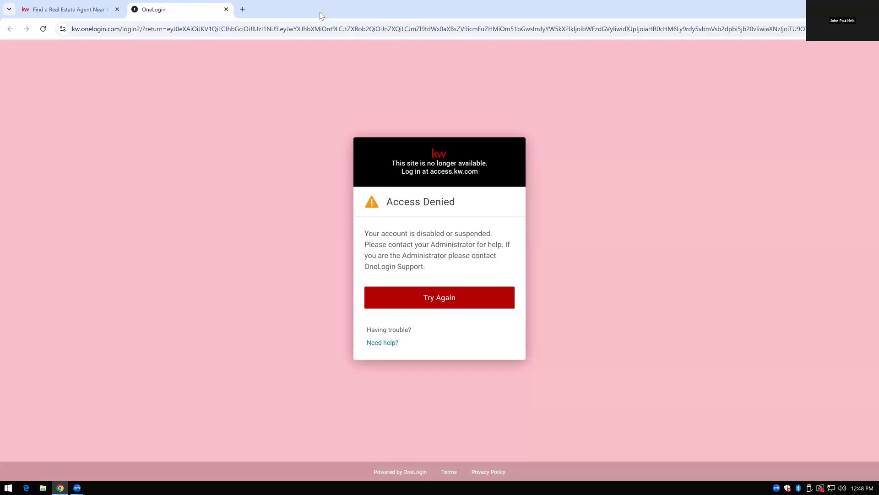
{"action": "left_click", "coordinate": [242, 9]}
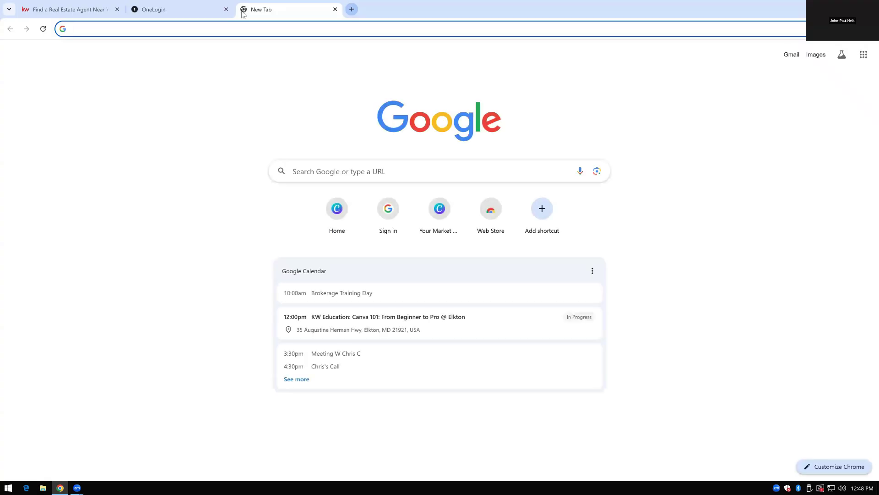
{"action": "type", "text": "canva"}
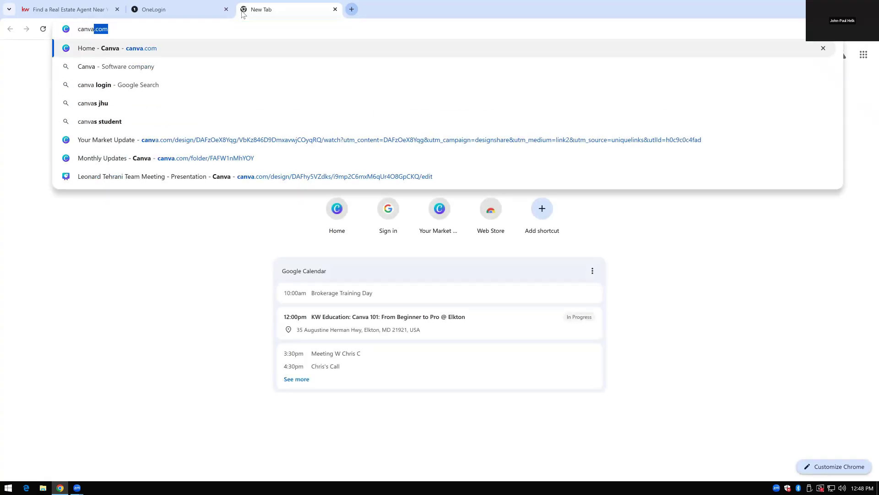
{"action": "key", "text": "Return"}
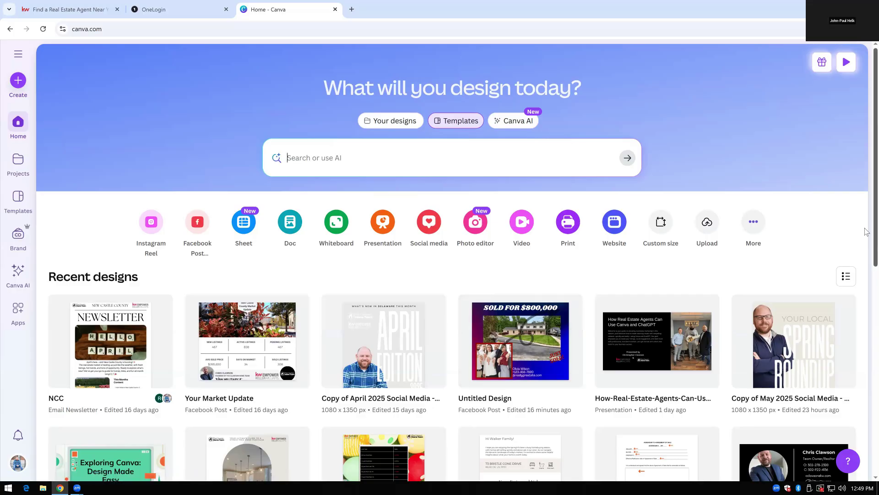
Find the two-page CMA mailer among the recent designs and open it
{"action": "scroll", "coordinate": [867, 256], "scroll_direction": "down", "scroll_amount": 4}
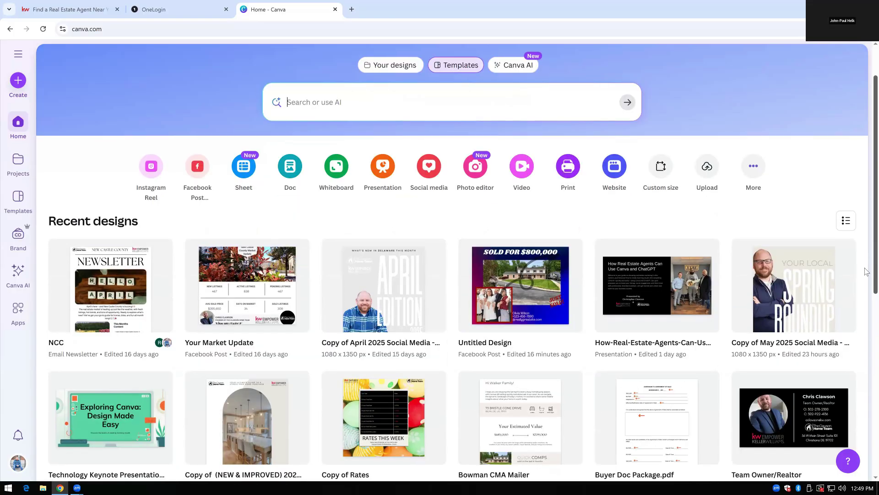
{"action": "scroll", "coordinate": [545, 236], "scroll_direction": "down", "scroll_amount": 1}
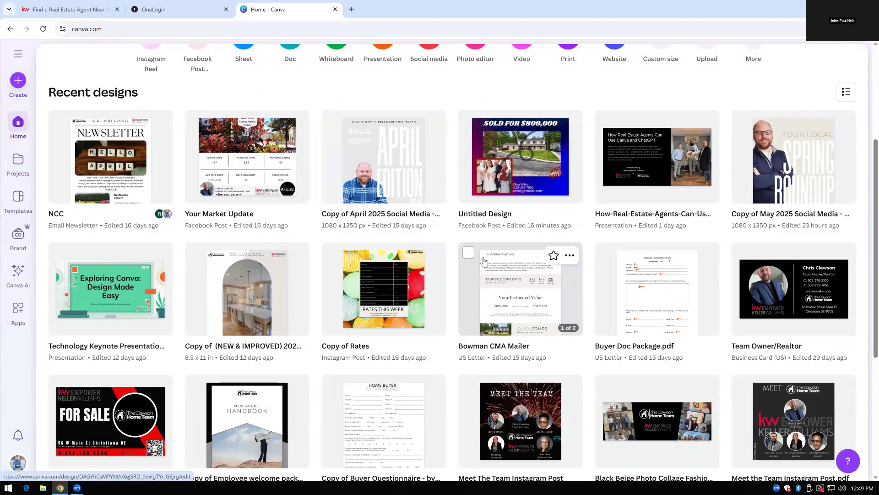
{"action": "left_click", "coordinate": [472, 287]}
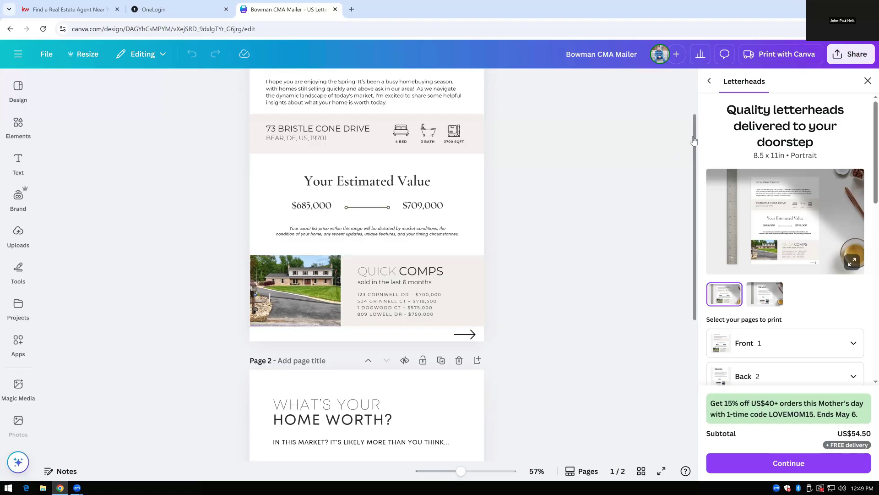
Review the first page of the CMA mailer, including its introductory paragraph
{"action": "left_click_drag", "start_coordinate": [694, 141], "coordinate": [704, 58]}
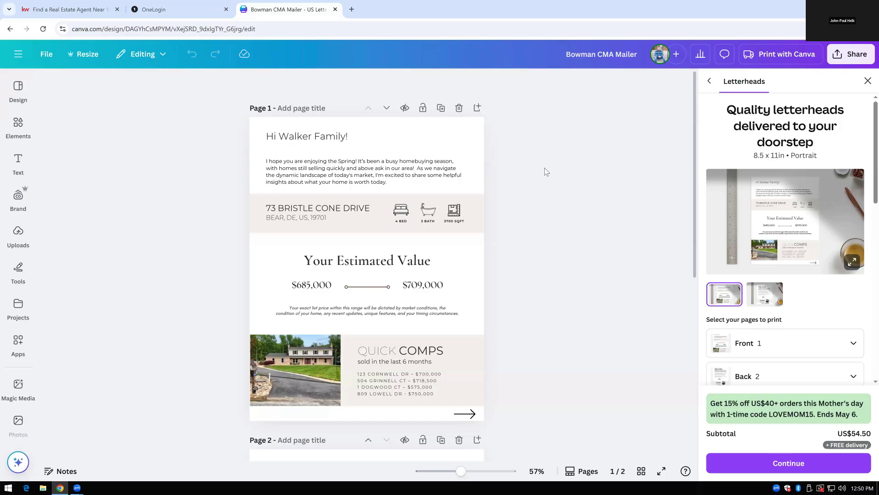
{"action": "left_click", "coordinate": [400, 162]}
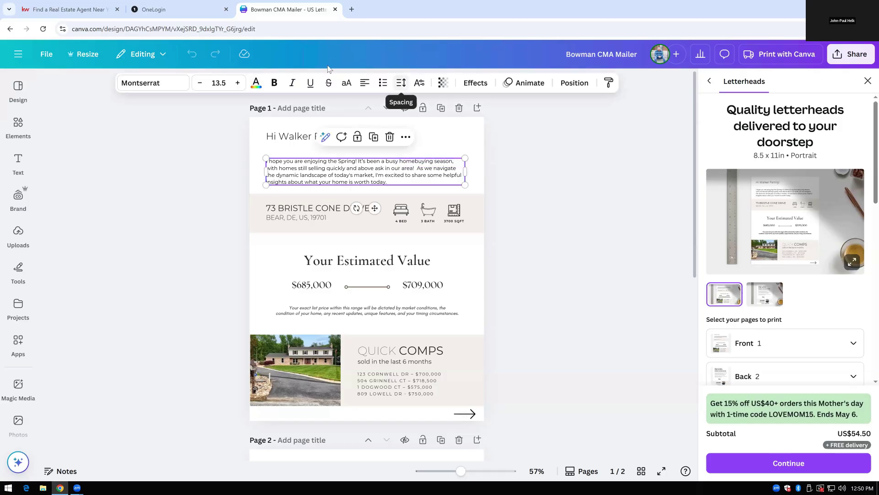
Switch to the OneLogin browser tab, search the web for "chatgpt" and open the official ChatGPT website
{"action": "left_click", "coordinate": [153, 13]}
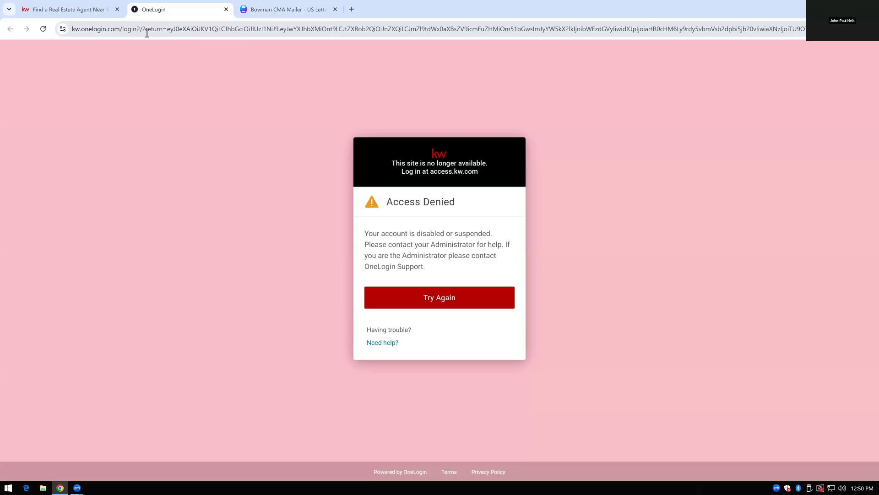
{"action": "left_click", "coordinate": [147, 33]}
{"action": "type", "text": "cha"}
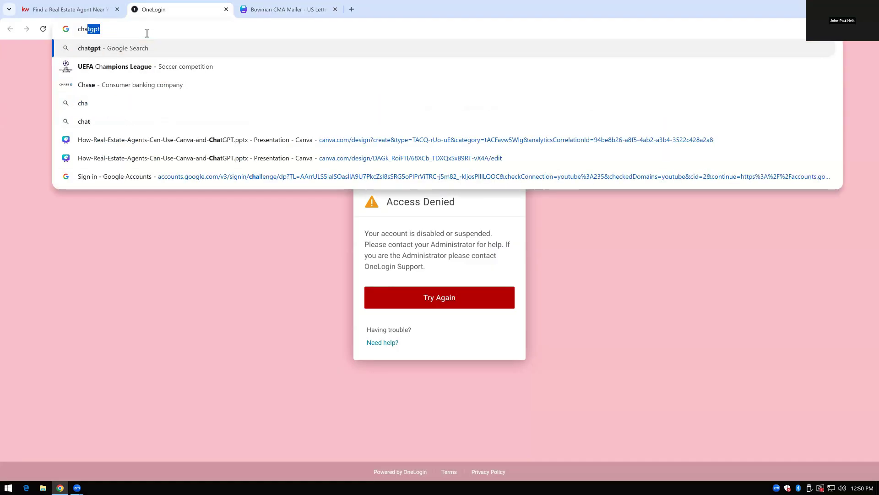
{"action": "type", "text": "tgpt"}
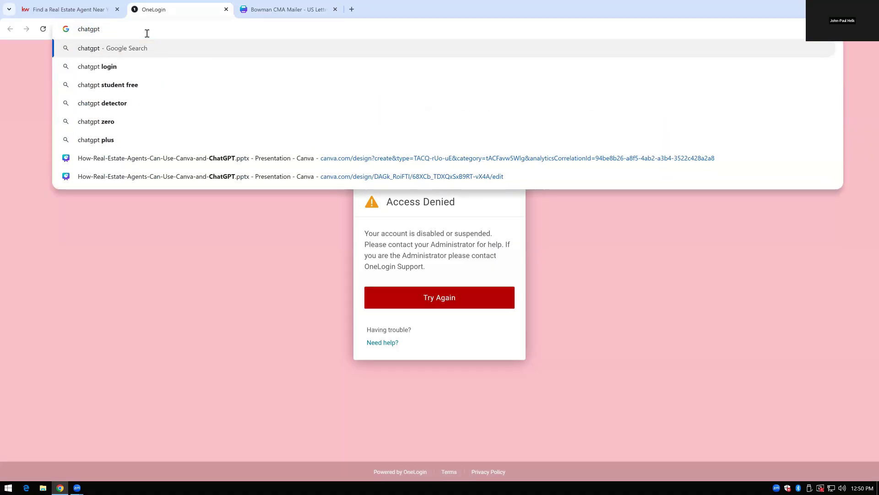
{"action": "key", "text": "Return"}
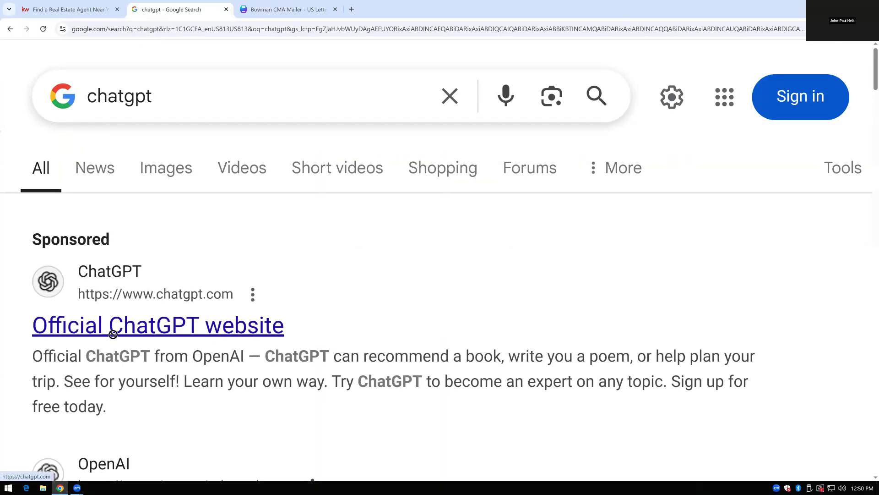
{"action": "left_click", "coordinate": [113, 327]}
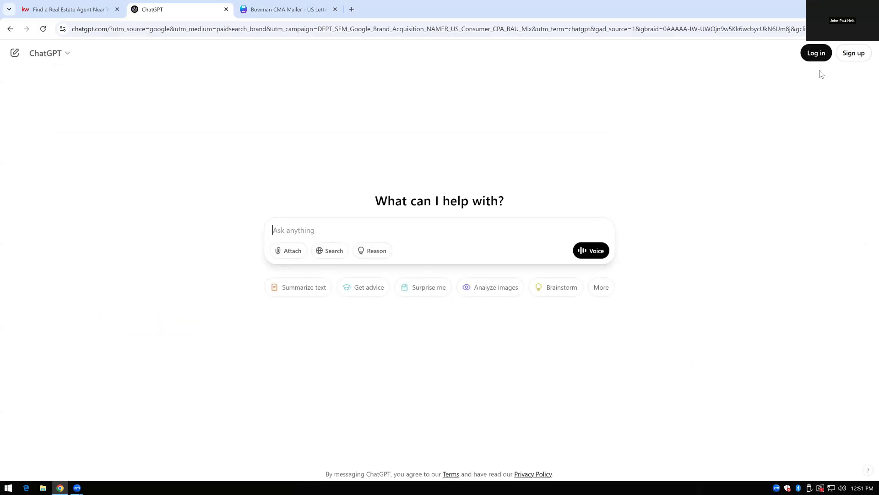
Log in to ChatGPT with the first listed Google account
{"action": "left_click", "coordinate": [817, 53]}
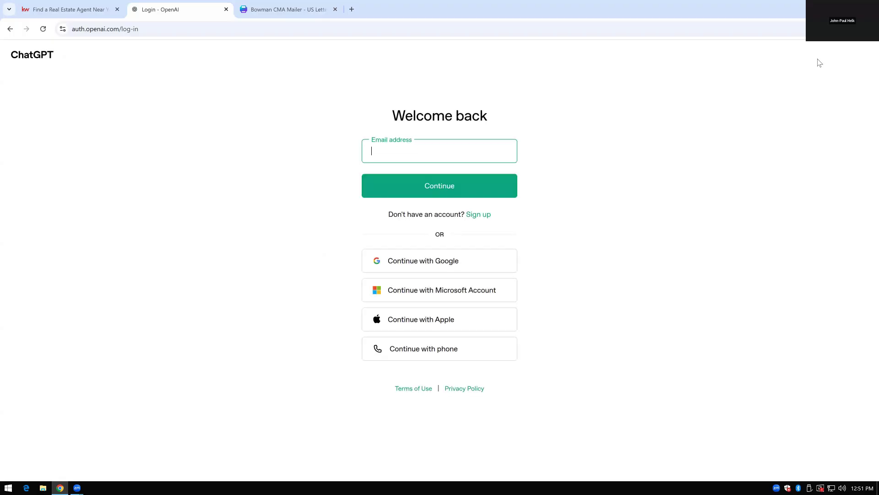
{"action": "left_click", "coordinate": [427, 269]}
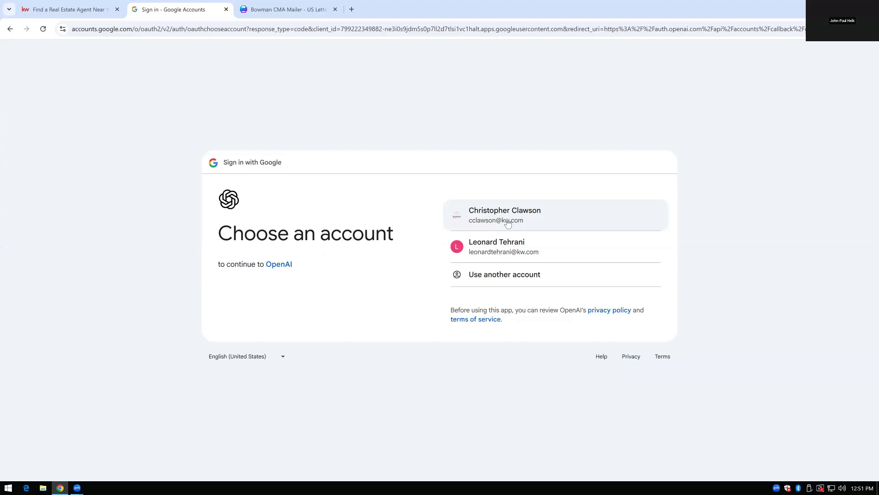
{"action": "left_click", "coordinate": [508, 223]}
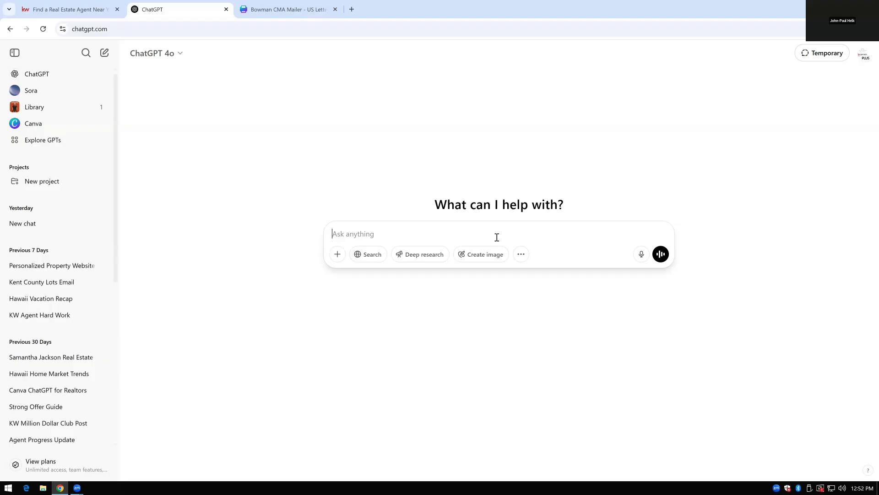
Submit the ChatGPT prompt "build me a social media post for a just sold house in canva"
{"action": "type", "text": "build me a social media post"}
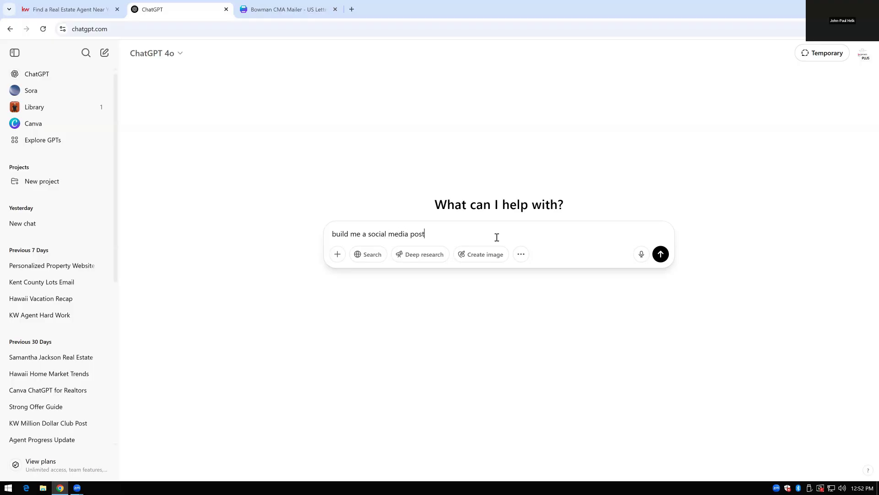
{"action": "type", "text": " for a just sopld"}
{"action": "key", "text": "BackSpace"}
{"action": "key", "text": "BackSpace"}
{"action": "key", "text": "BackSpace"}
{"action": "key", "text": "BackSpace"}
{"action": "type", "text": "old house in canva"}
{"action": "key", "text": "Return"}
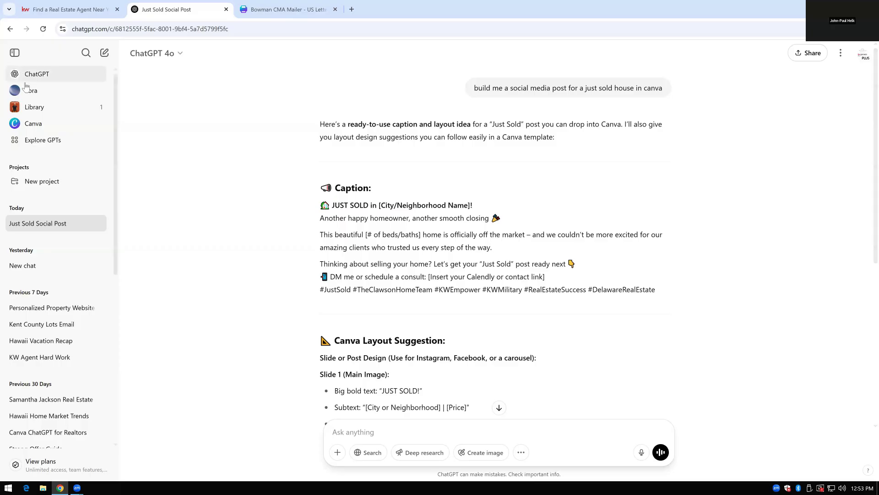
Open the Canva GPT and submit the prompt "create a just sold home post in newark delaware in canva"
{"action": "left_click", "coordinate": [26, 124]}
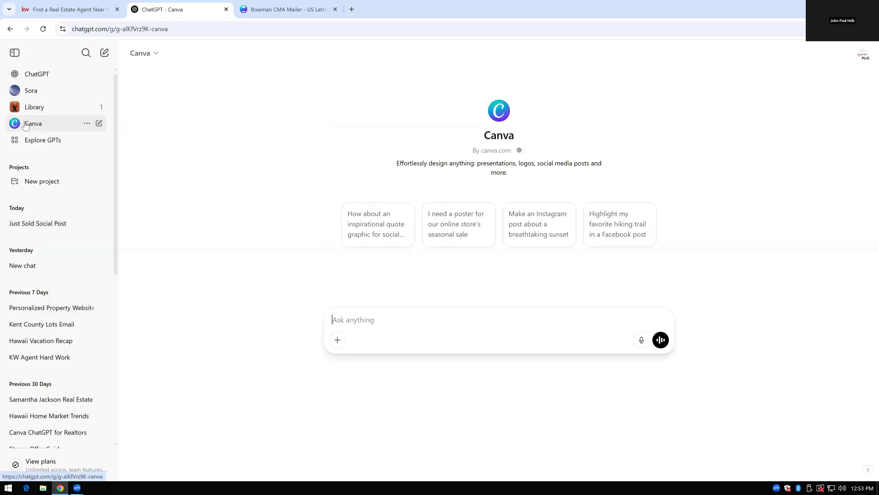
{"action": "type", "text": "crea"}
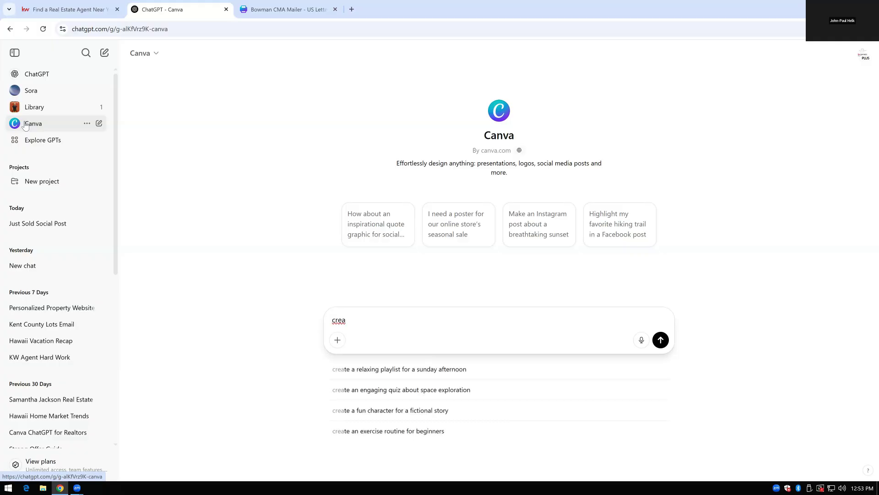
{"action": "key", "text": "BackSpace"}
{"action": "type", "text": "ate a just s"}
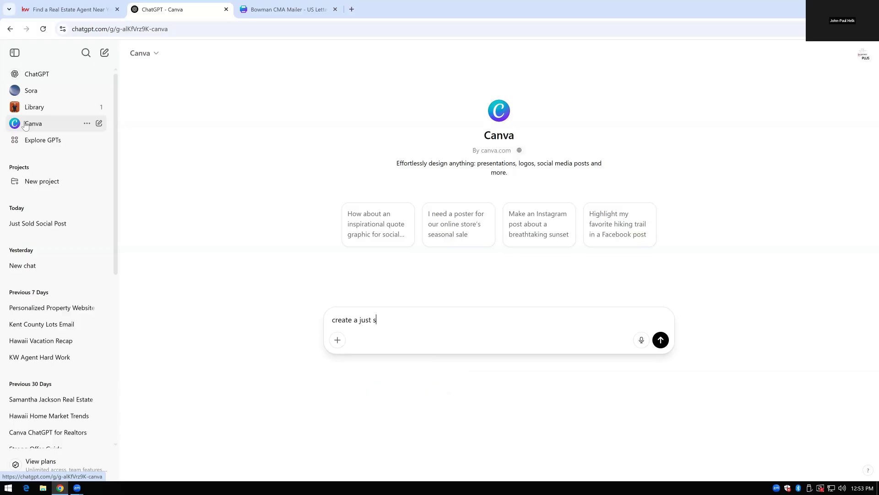
{"action": "type", "text": "old home post in newark delaware"}
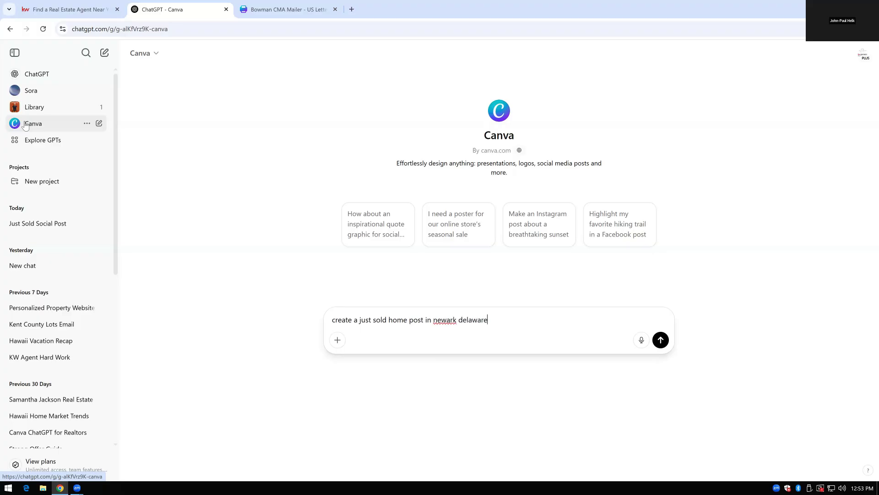
{"action": "type", "text": " in canva"}
{"action": "key", "text": "Return"}
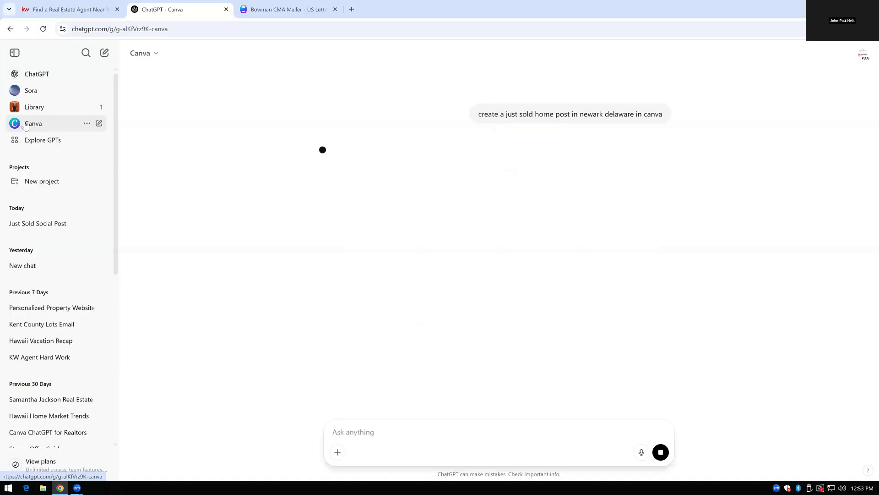
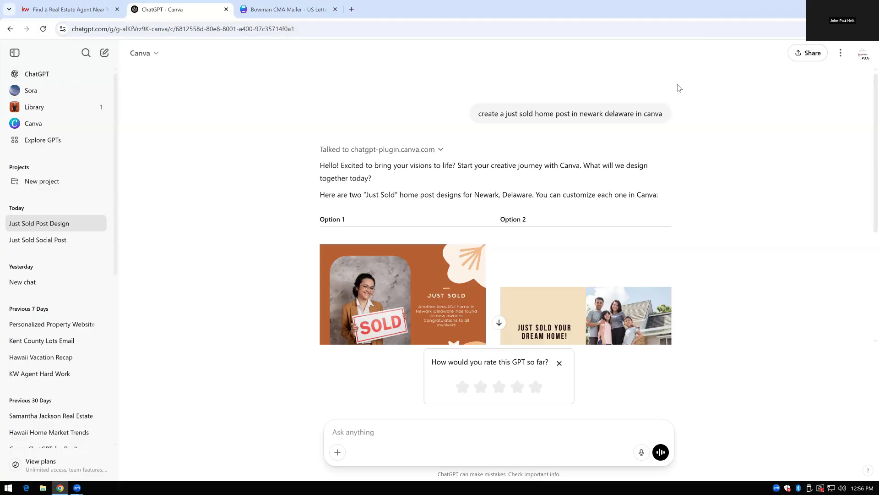
Reduce the browser window, close the CMA mailer tab and load blinkmarketingagency.com in a new tab
{"action": "double_click", "coordinate": [699, 7]}
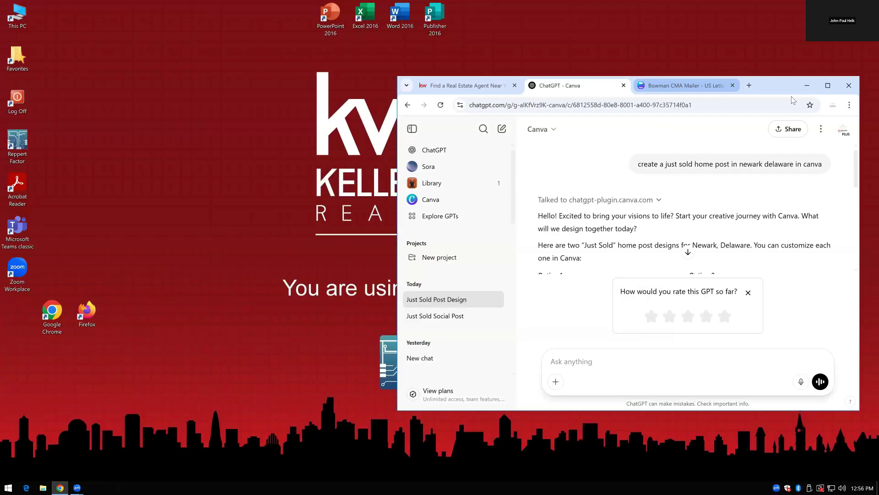
{"action": "left_click", "coordinate": [733, 85]}
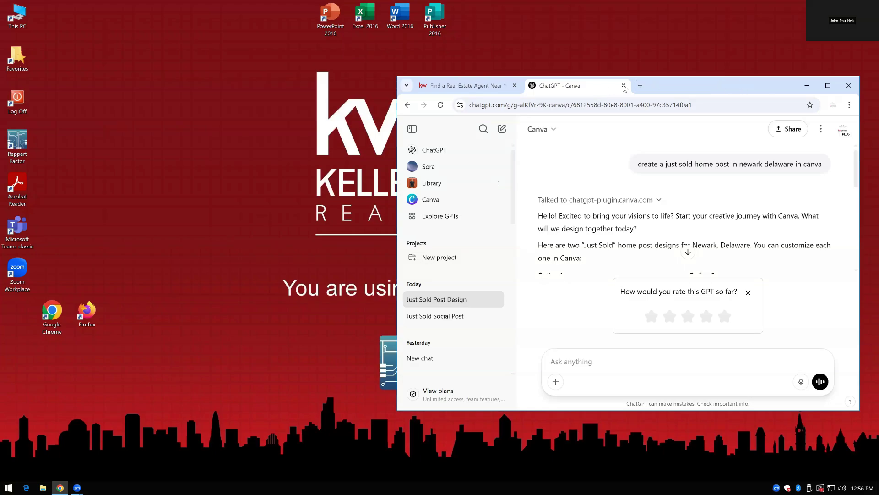
{"action": "left_click", "coordinate": [640, 86]}
{"action": "type", "text": "blink"}
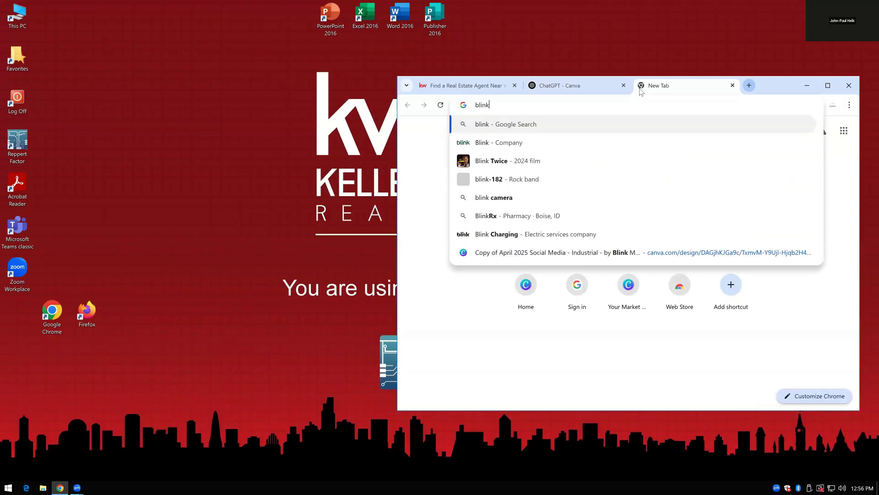
{"action": "type", "text": "marke"}
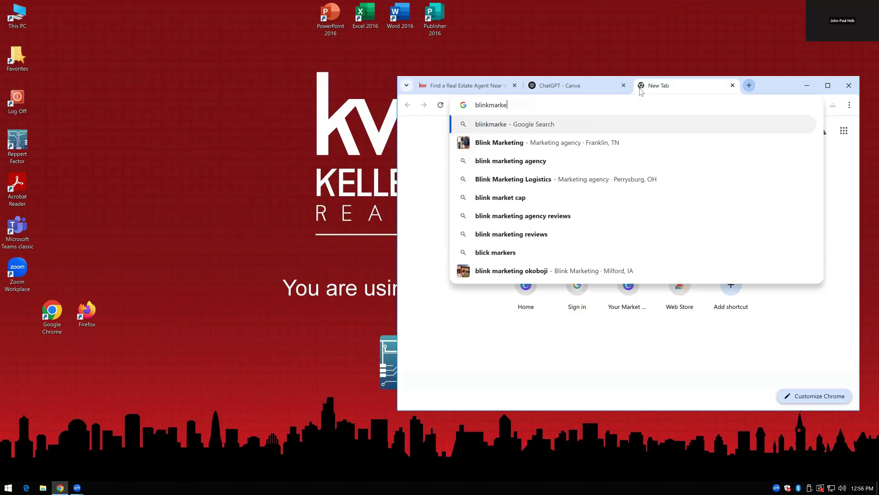
{"action": "type", "text": "tinga"}
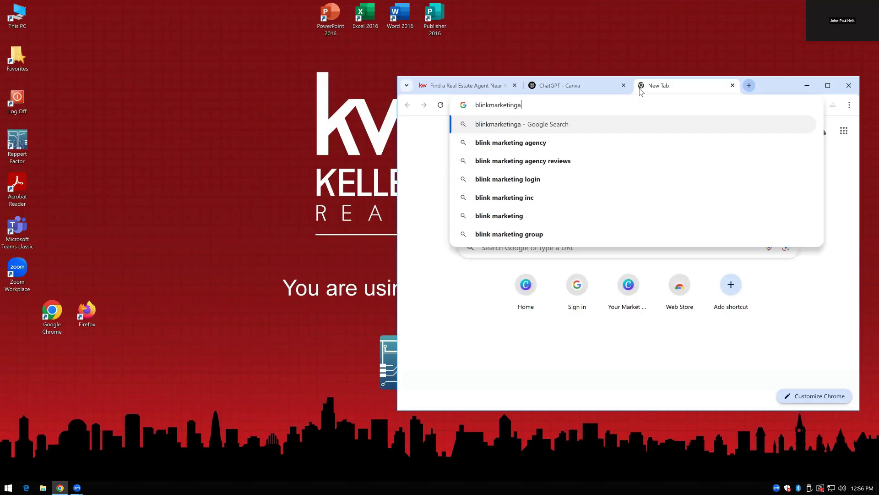
{"action": "type", "text": "gency"}
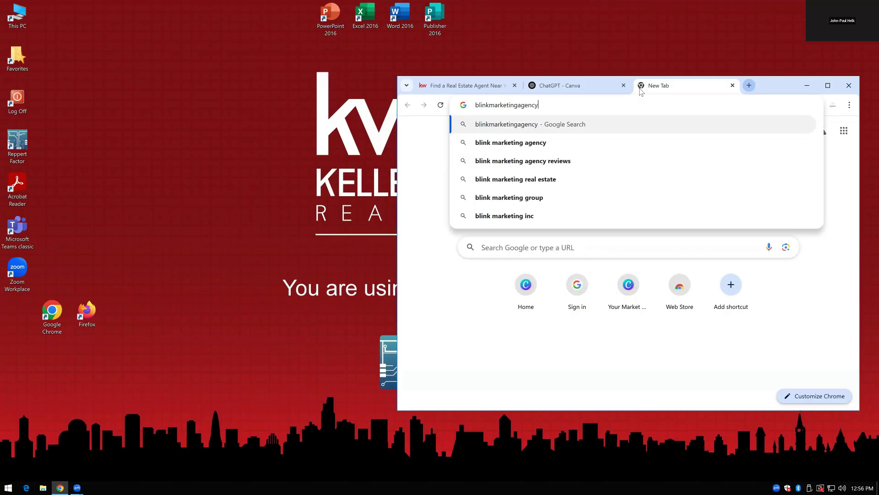
{"action": "type", "text": ".com"}
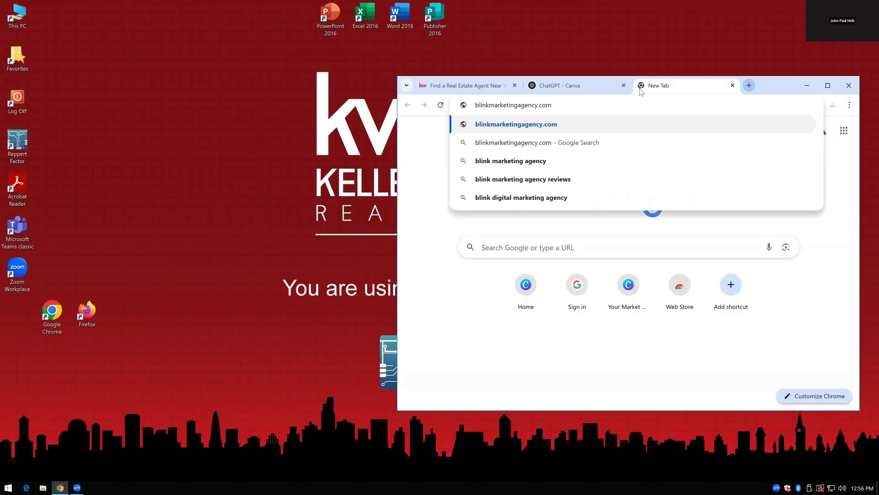
{"action": "key", "text": "Return"}
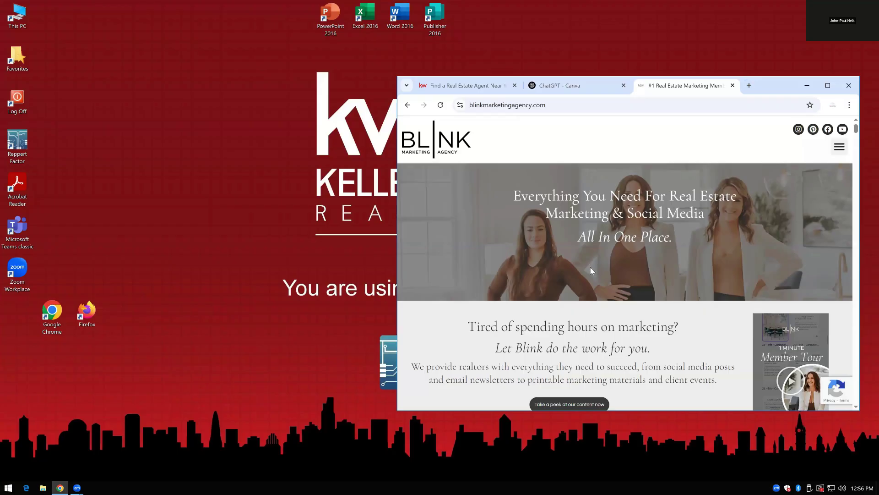
Maximize the browser window and look through the content libraries included in the Blink Marketing Agency membership
{"action": "double_click", "coordinate": [790, 87]}
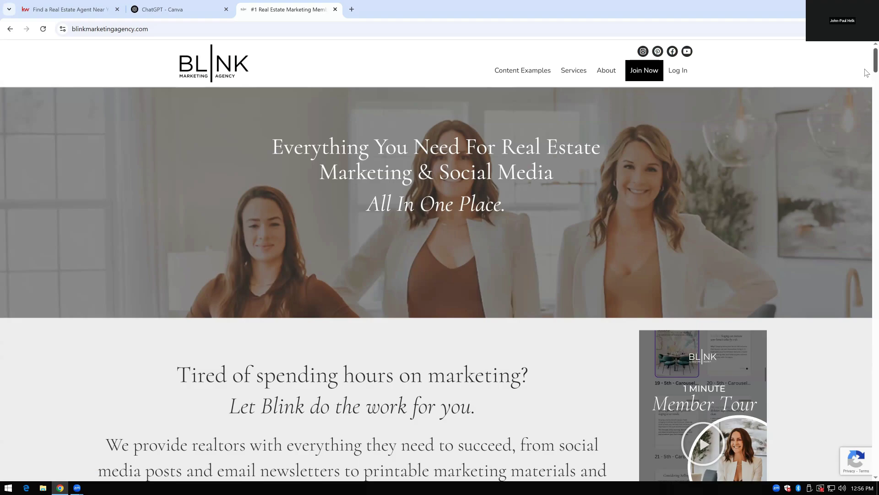
{"action": "scroll", "coordinate": [866, 81], "scroll_direction": "down", "scroll_amount": 8}
{"action": "scroll", "coordinate": [866, 110], "scroll_direction": "down", "scroll_amount": 8}
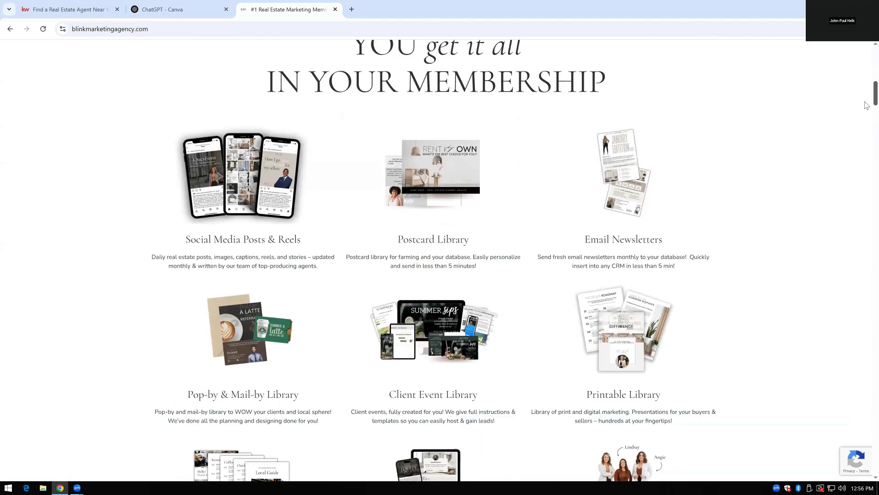
{"action": "scroll", "coordinate": [866, 108], "scroll_direction": "up", "scroll_amount": 2}
{"action": "scroll", "coordinate": [866, 106], "scroll_direction": "down", "scroll_amount": 2}
{"action": "scroll", "coordinate": [866, 105], "scroll_direction": "up", "scroll_amount": 1}
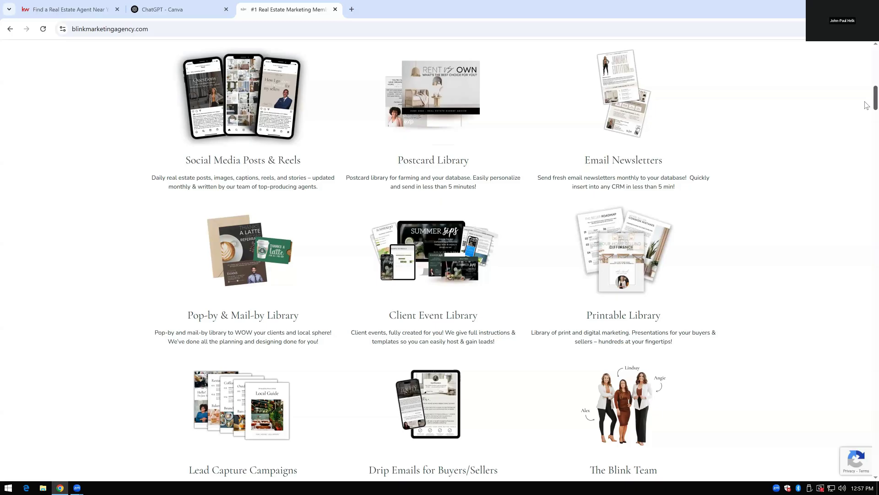
Load the Canva home page in the tab showing the Blink Marketing Agency website
{"action": "left_click", "coordinate": [174, 31]}
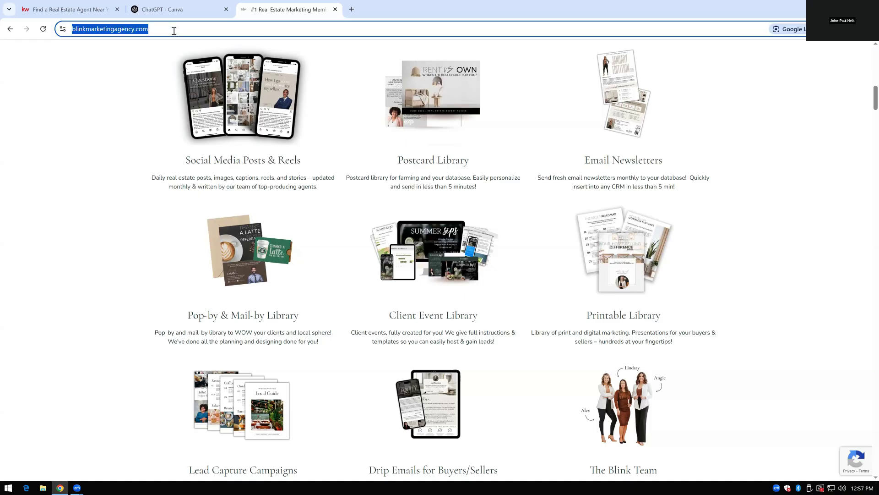
{"action": "type", "text": "canva"}
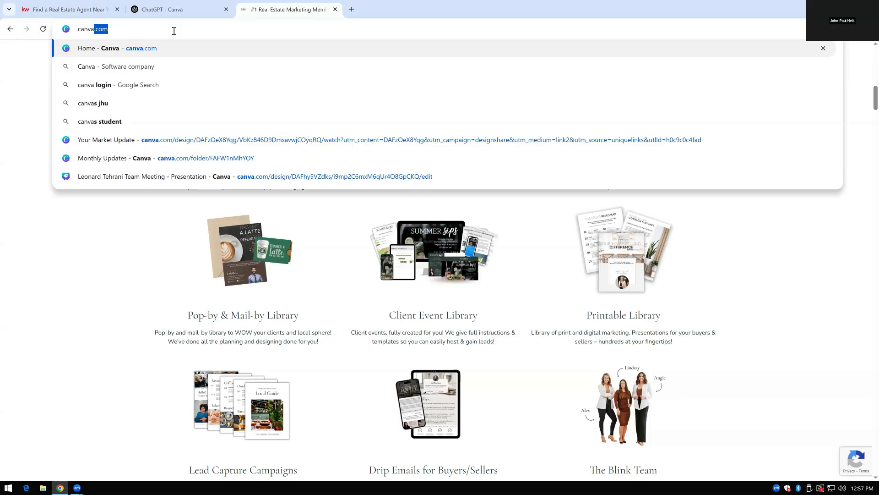
{"action": "key", "text": "Return"}
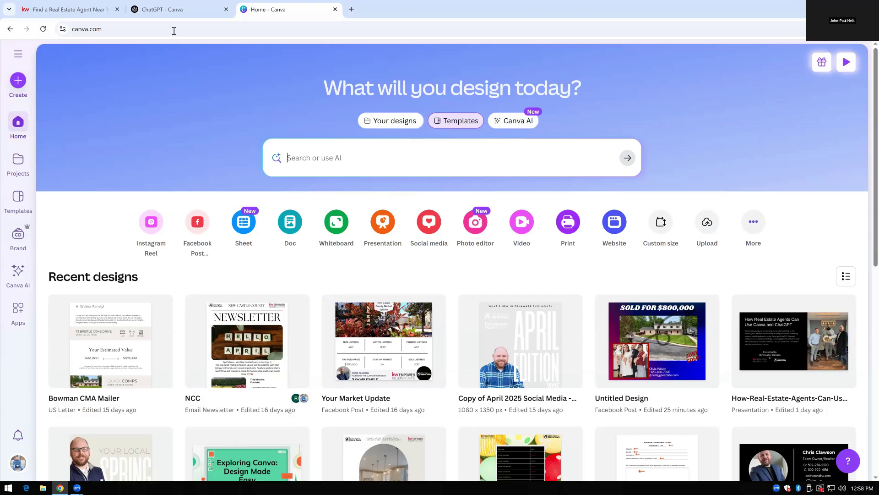
{"action": "left_click", "coordinate": [174, 31]}
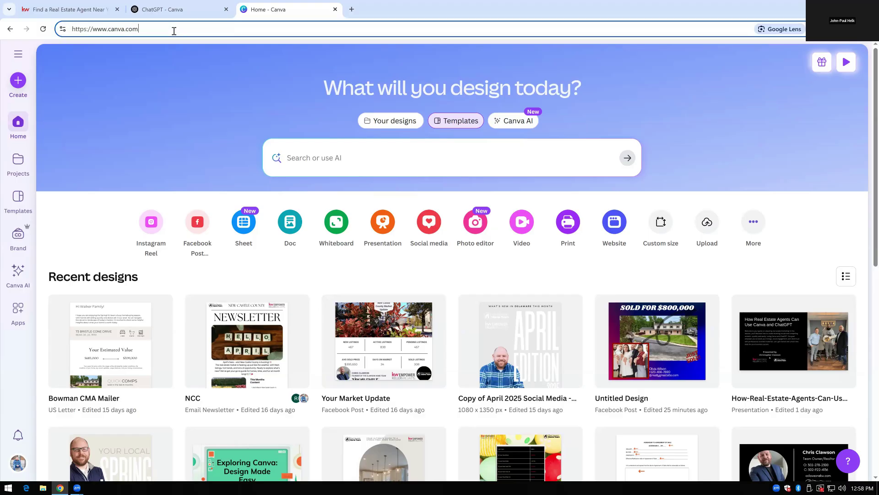
{"action": "left_click", "coordinate": [866, 173]}
Browse the recent designs and open the red and black For Sale flexible plastic sign (18 x 12 in)
{"action": "scroll", "coordinate": [866, 183], "scroll_direction": "down", "scroll_amount": 1}
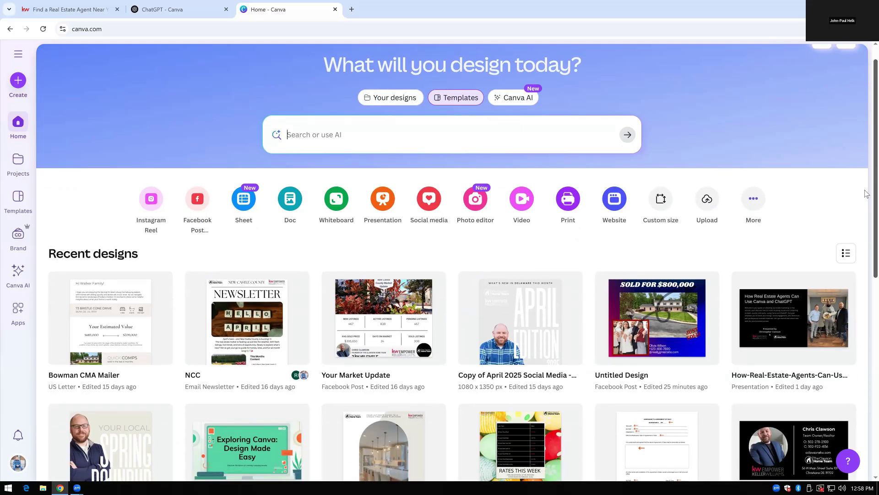
{"action": "scroll", "coordinate": [866, 194], "scroll_direction": "down", "scroll_amount": 3}
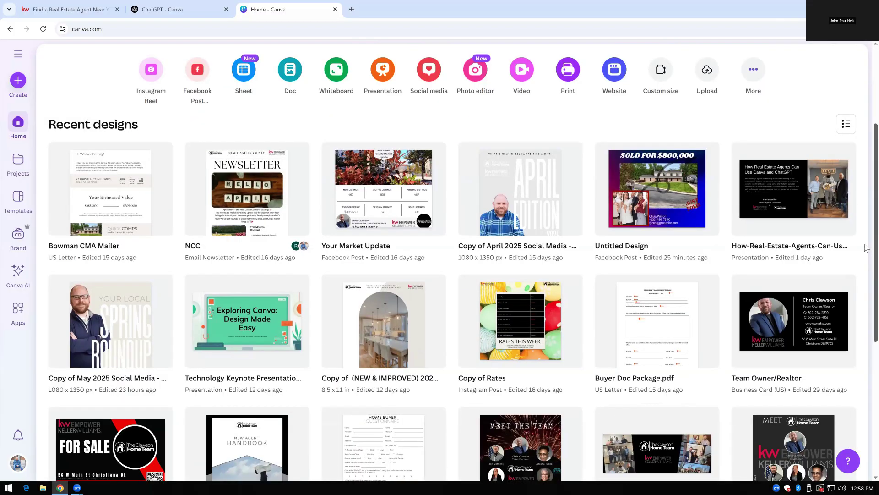
{"action": "scroll", "coordinate": [868, 147], "scroll_direction": "up", "scroll_amount": 4}
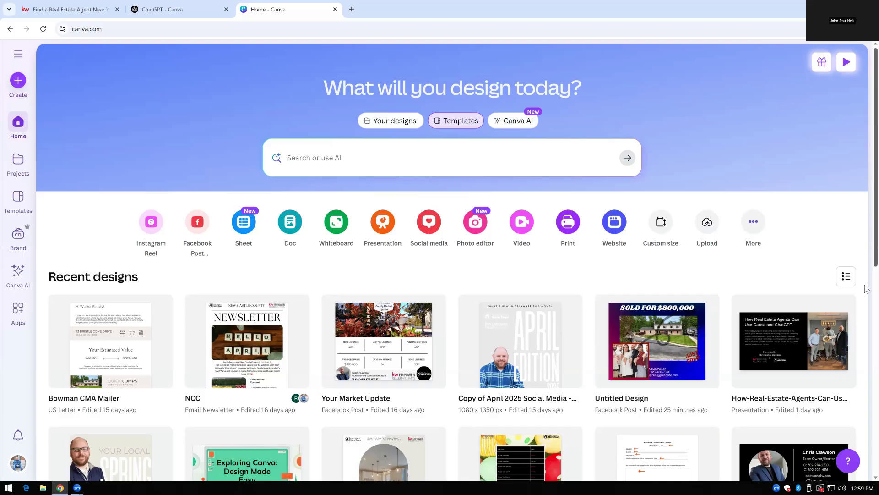
{"action": "scroll", "coordinate": [867, 265], "scroll_direction": "down", "scroll_amount": 7}
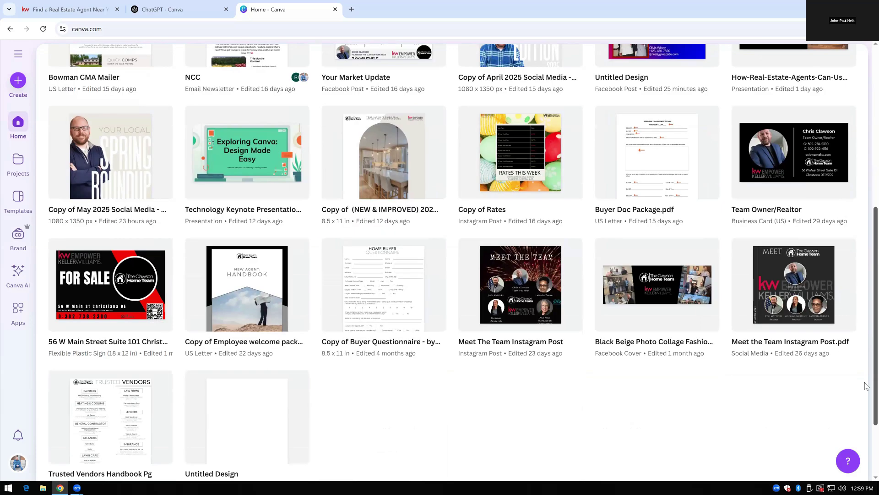
{"action": "scroll", "coordinate": [867, 380], "scroll_direction": "down", "scroll_amount": 1}
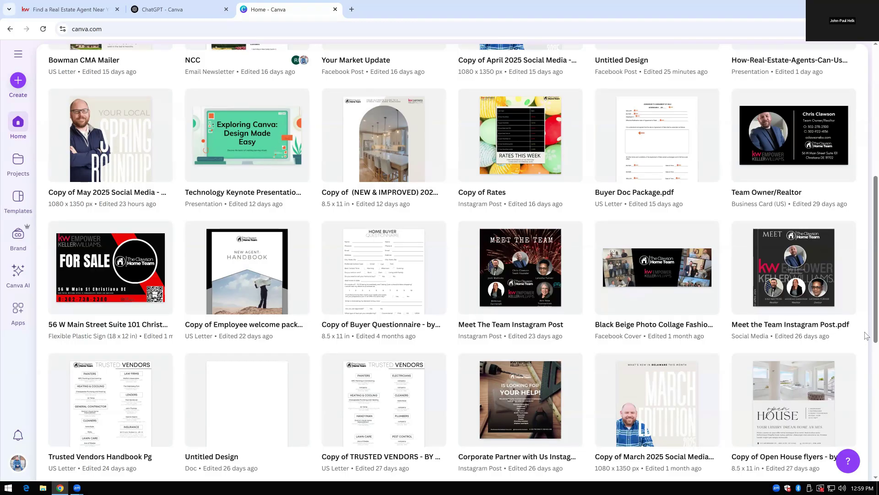
{"action": "scroll", "coordinate": [866, 362], "scroll_direction": "down", "scroll_amount": 3}
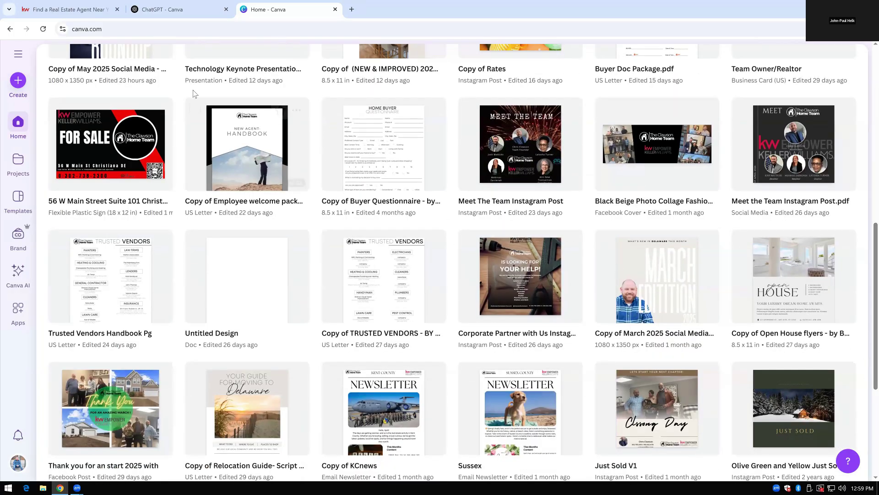
{"action": "left_click", "coordinate": [147, 151]}
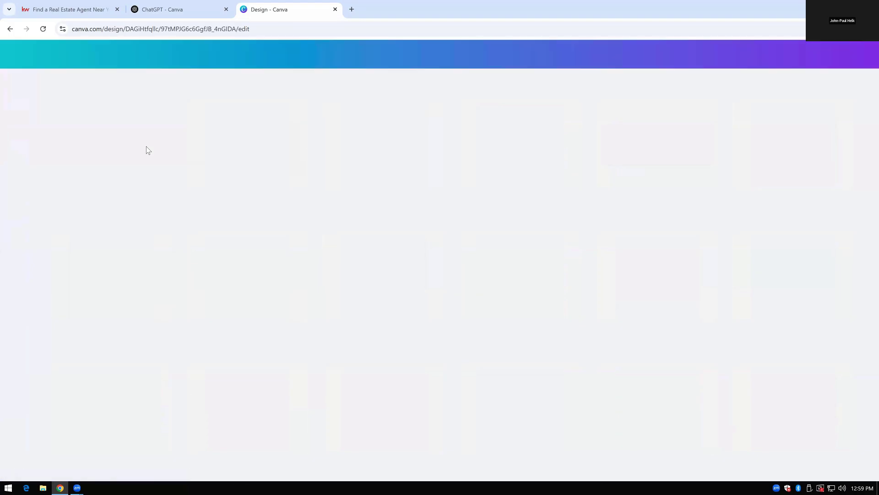